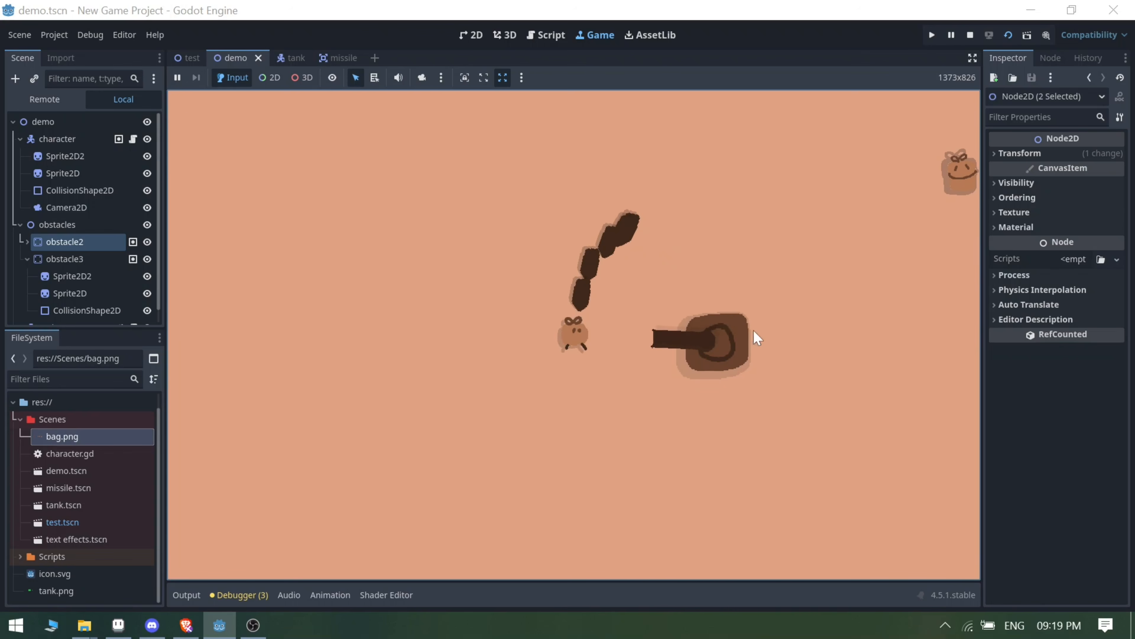
# - Stop the running game and add an AnimationPlayer node to the tank scene's root
pyautogui.click(970, 36)
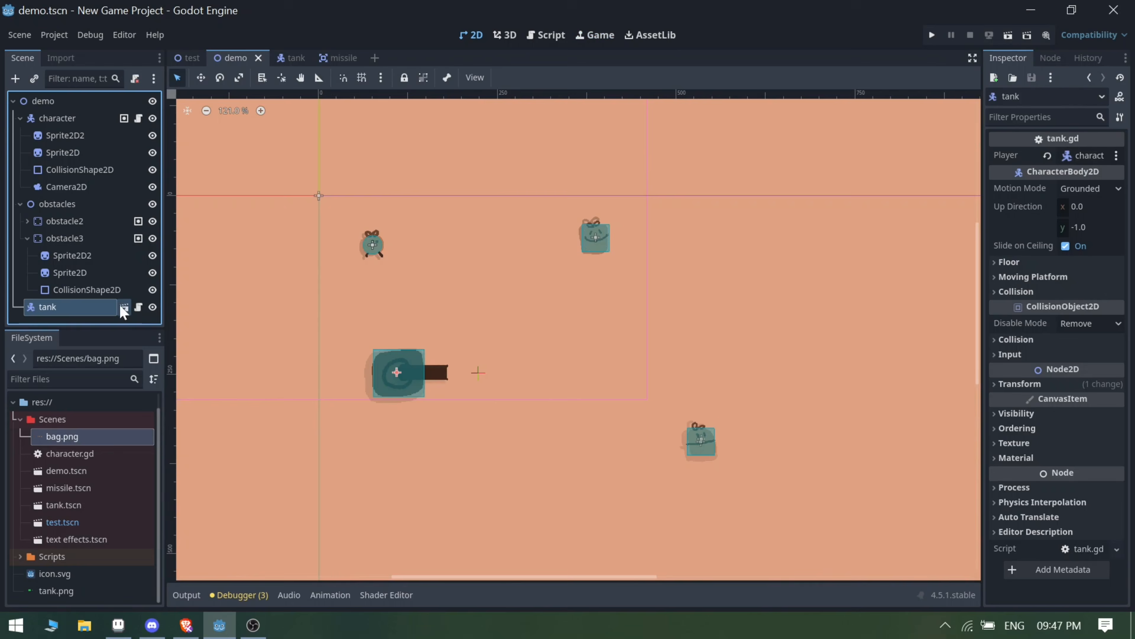
pyautogui.click(123, 307)
pyautogui.click(15, 79)
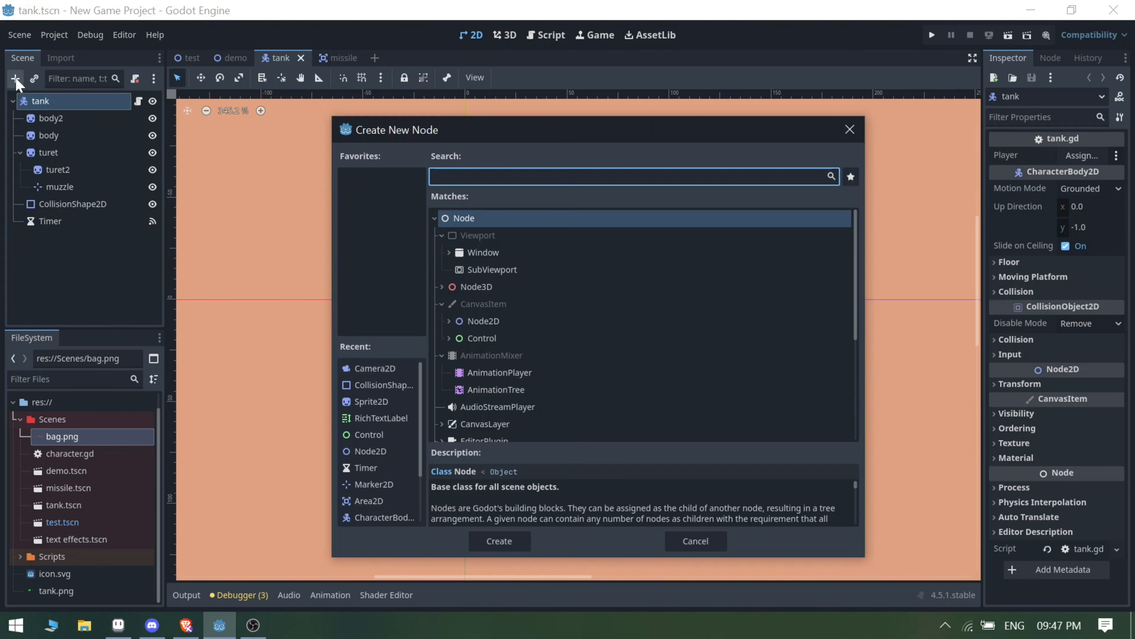
pyautogui.write('animat')
pyautogui.press('Up')
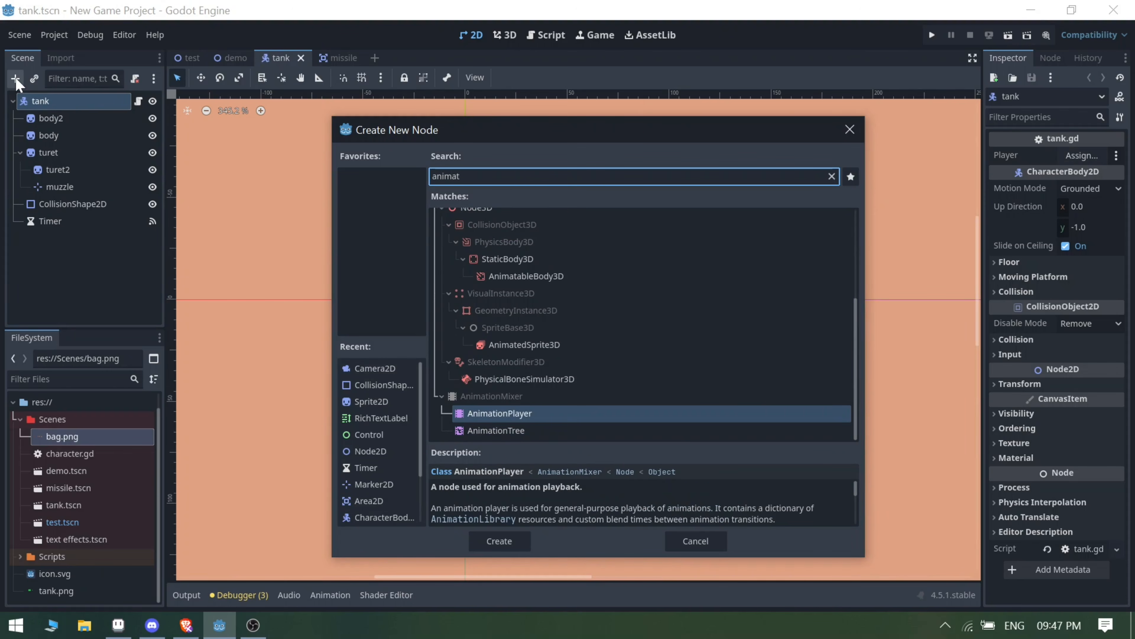
pyautogui.press('Return')
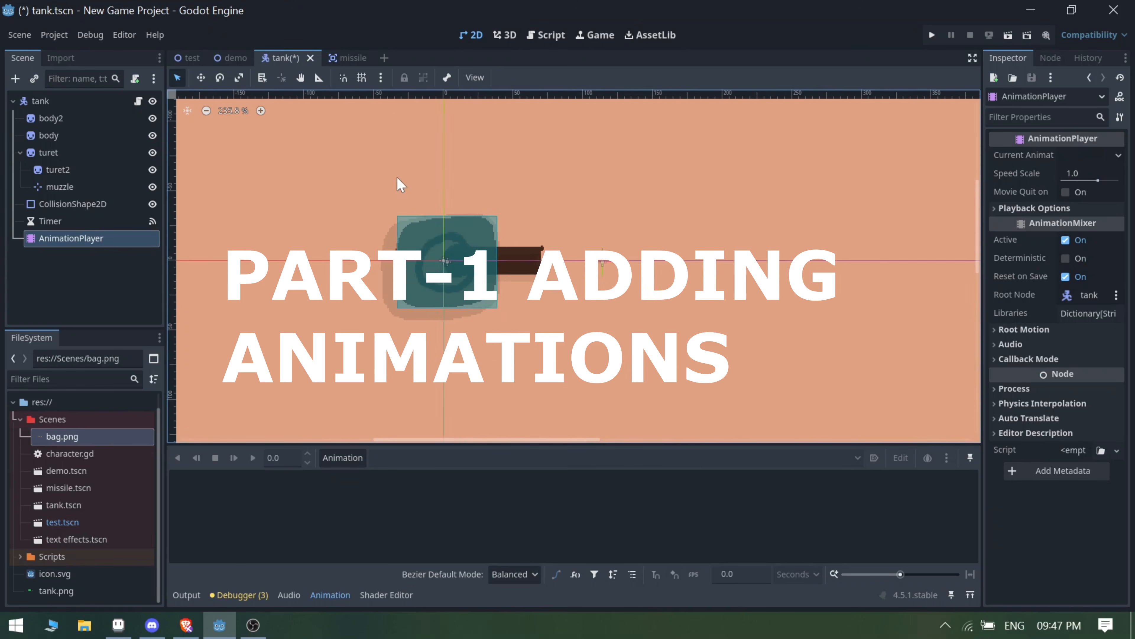
# - Create a new animation named "shot" in the tank's AnimationPlayer
pyautogui.click(350, 458)
pyautogui.click(353, 476)
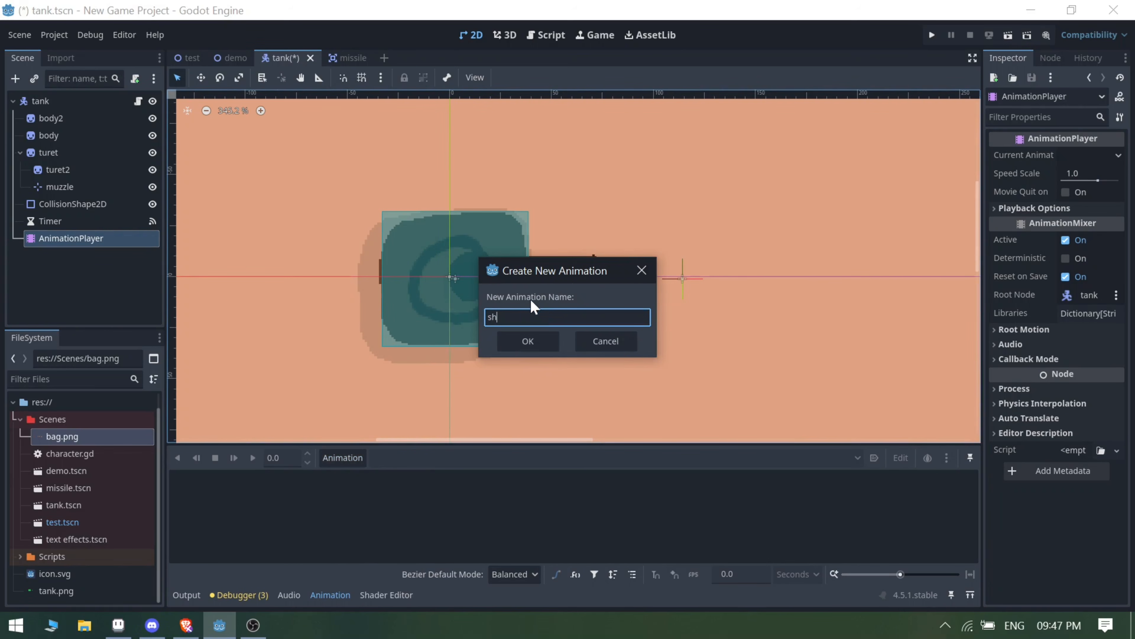
pyautogui.write('shot')
pyautogui.press('Return')
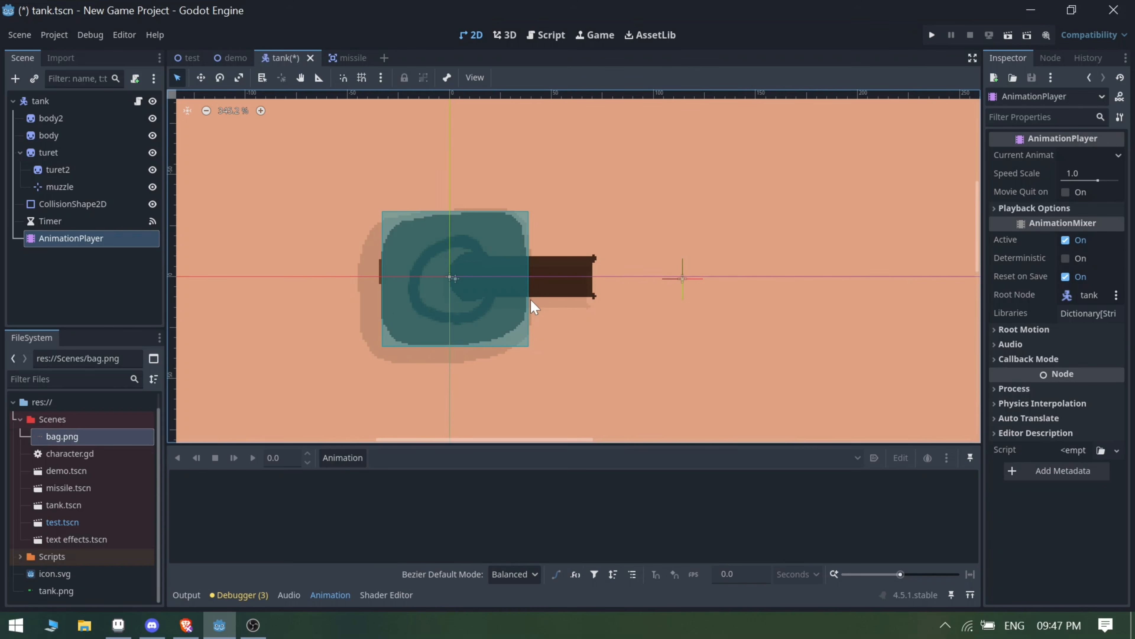
pyautogui.scroll(2, 479, 300)
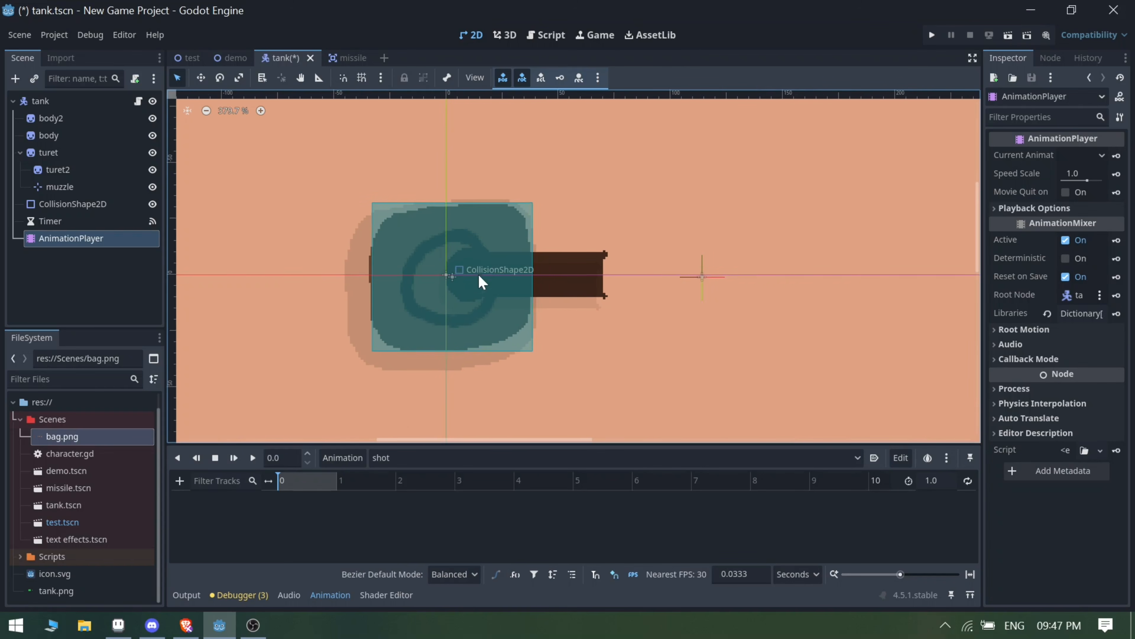
# - Select only the tank's body sprite as the node to animate
pyautogui.click(67, 138)
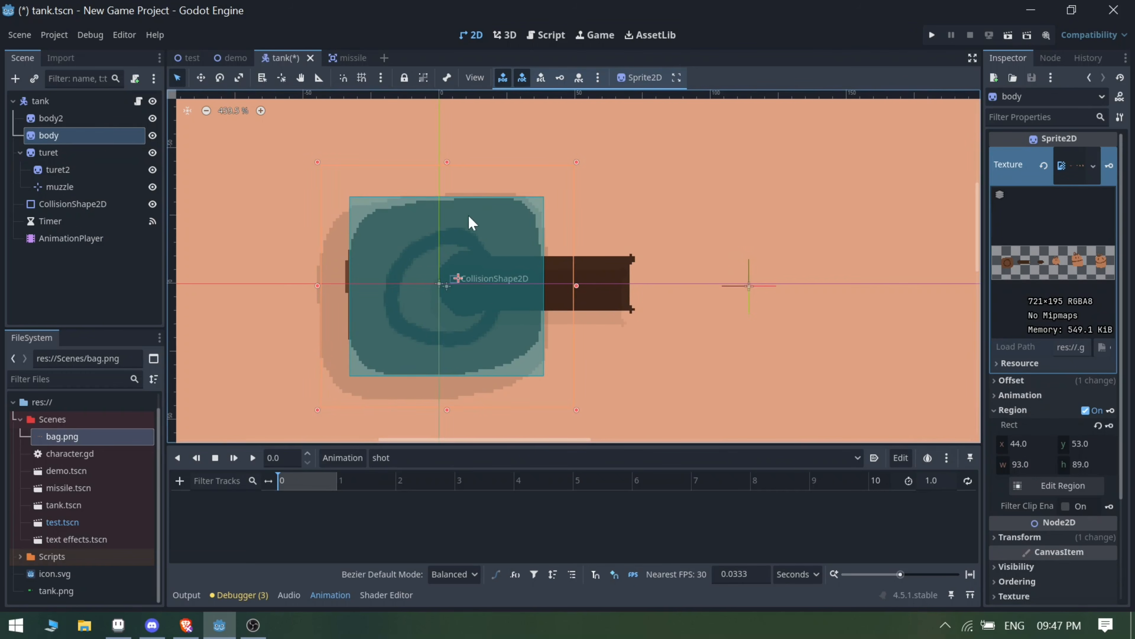
pyautogui.keyDown('ctrl'); pyautogui.click(69, 118); pyautogui.keyUp('ctrl')
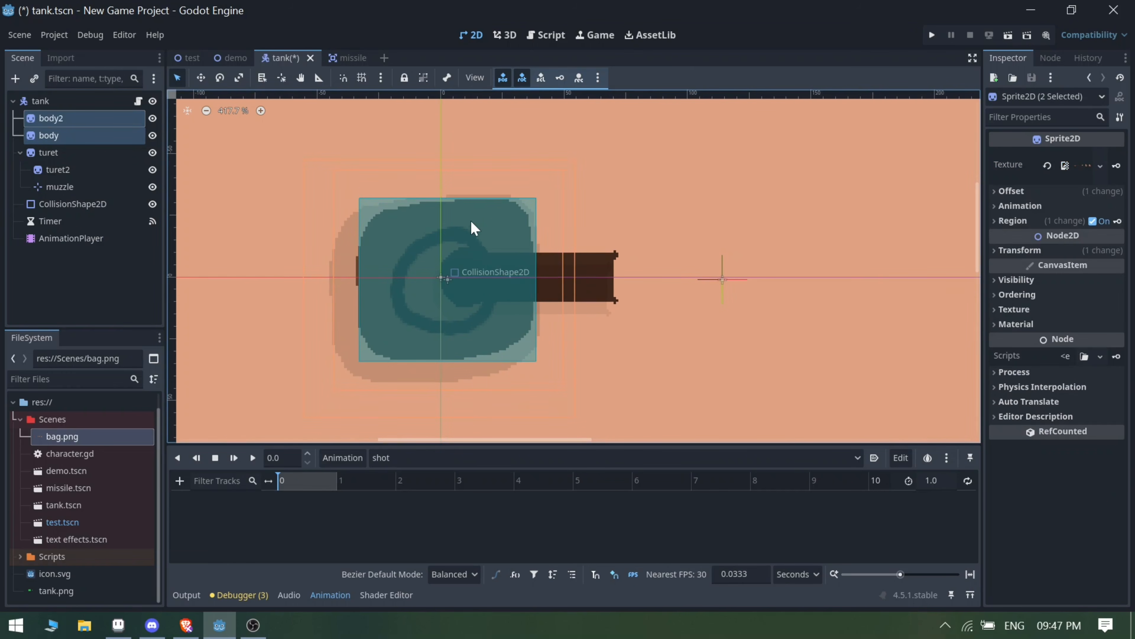
pyautogui.click(55, 137)
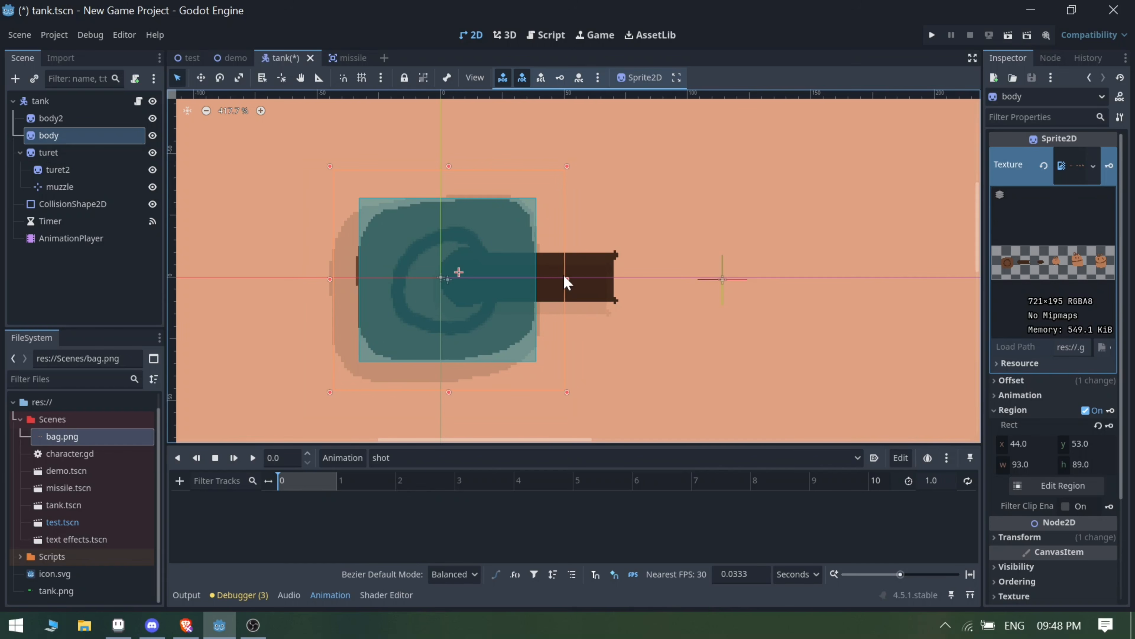
pyautogui.scroll(-3, 1050, 348)
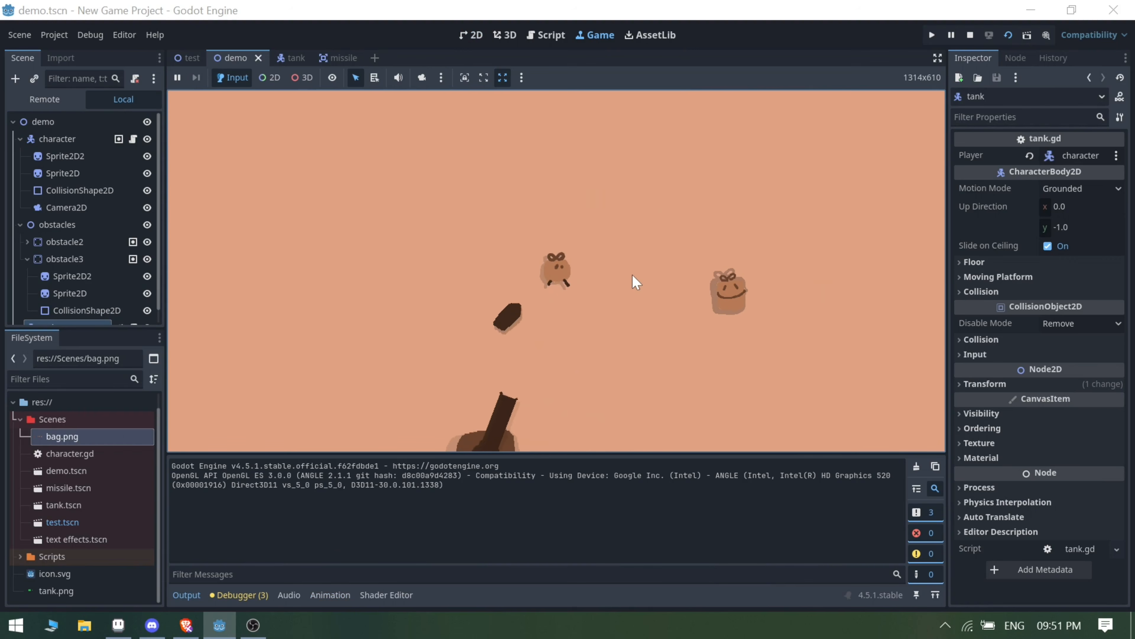
# - Play-test the demo scene by steering the character around the firing tank
pyautogui.press('d')
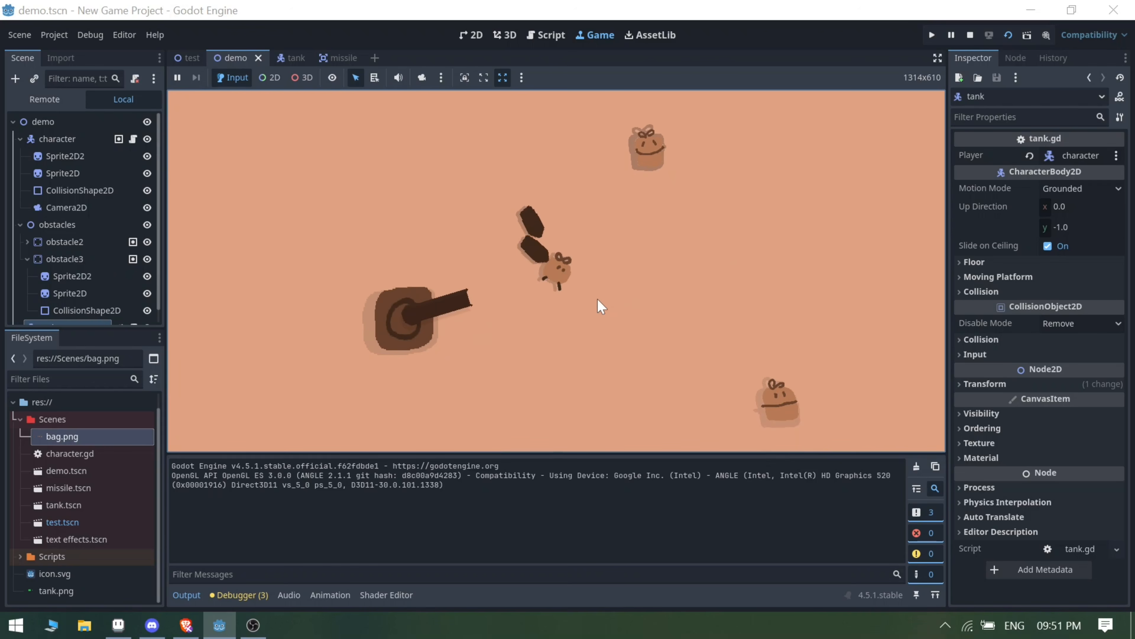
pyautogui.press('a')
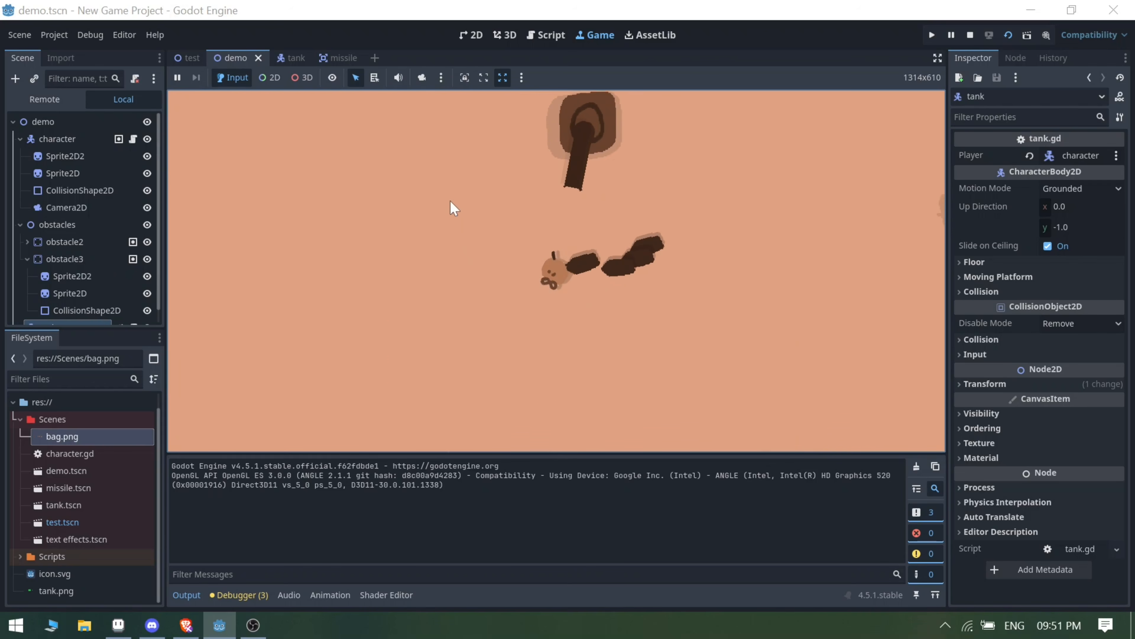
pyautogui.press('w')
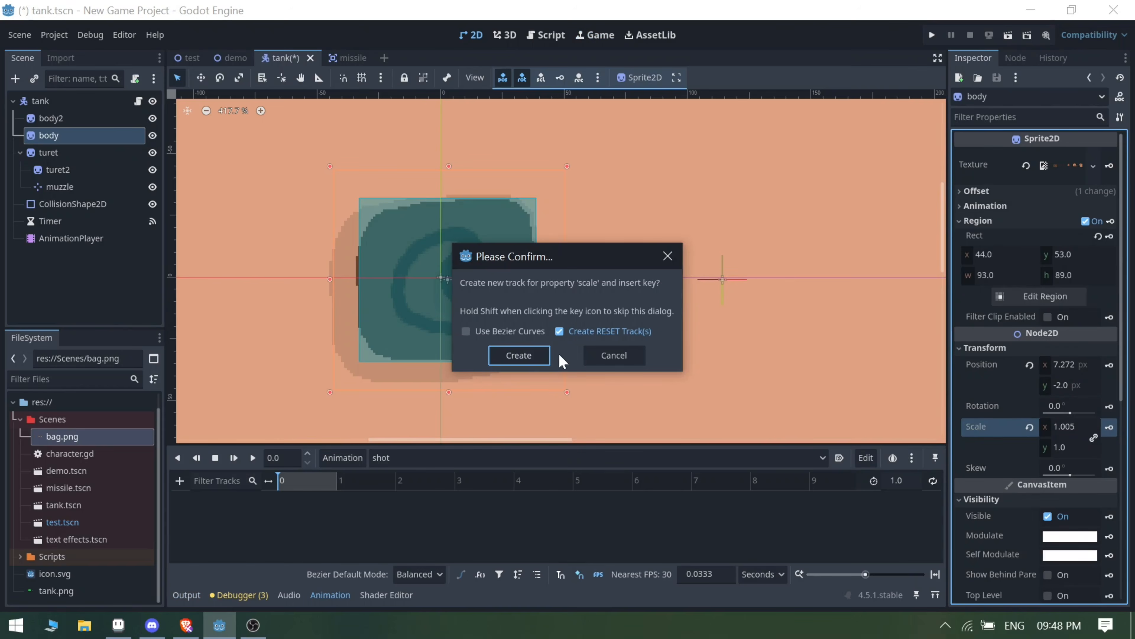
# - Create a scale track with a RESET track for the body sprite and key its horizontal scale at 1.005, 1.134, 0.833 and 1
pyautogui.click(517, 353)
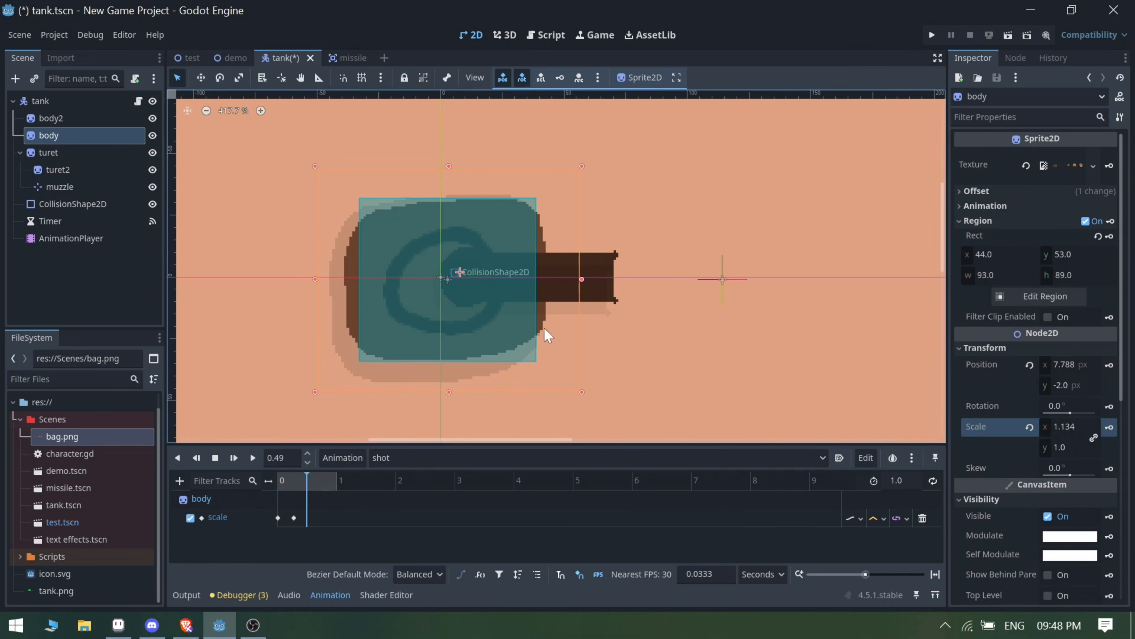
pyautogui.click(323, 482)
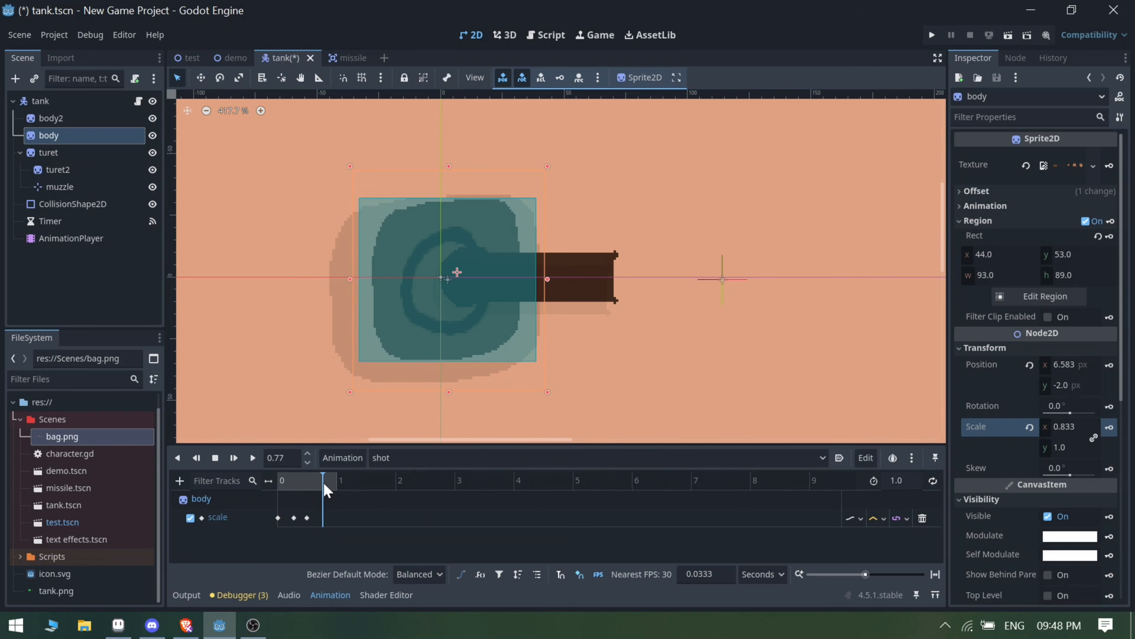
pyautogui.write('1')
pyautogui.click(1109, 428)
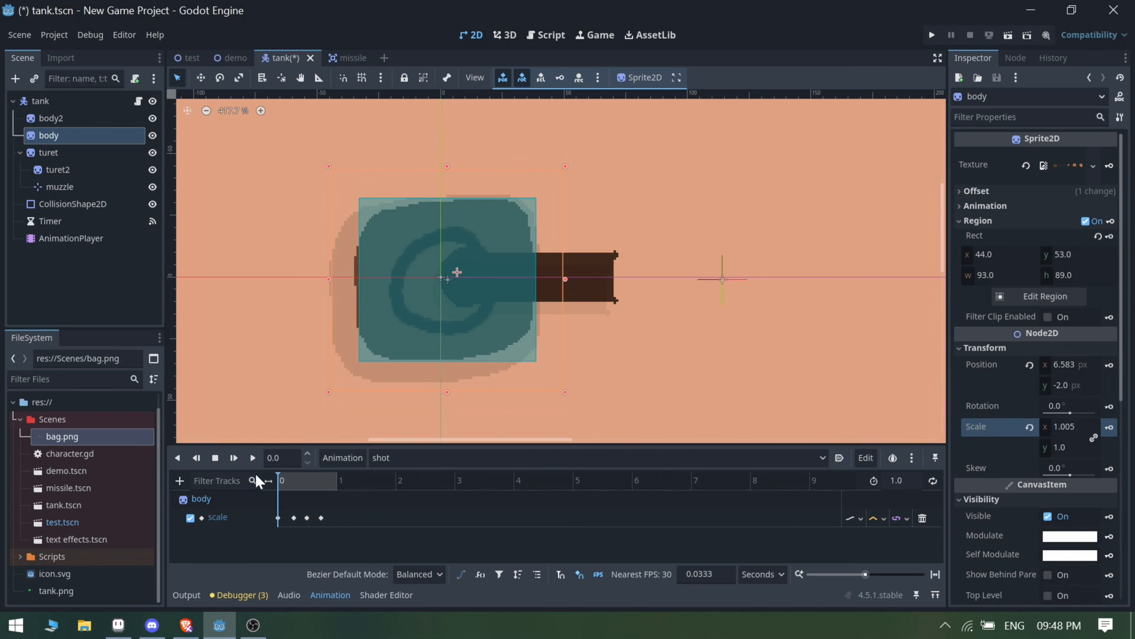
# - Preview the shot animation and space the body's scale keys evenly, with the second key at 0.3 s
pyautogui.click(253, 457)
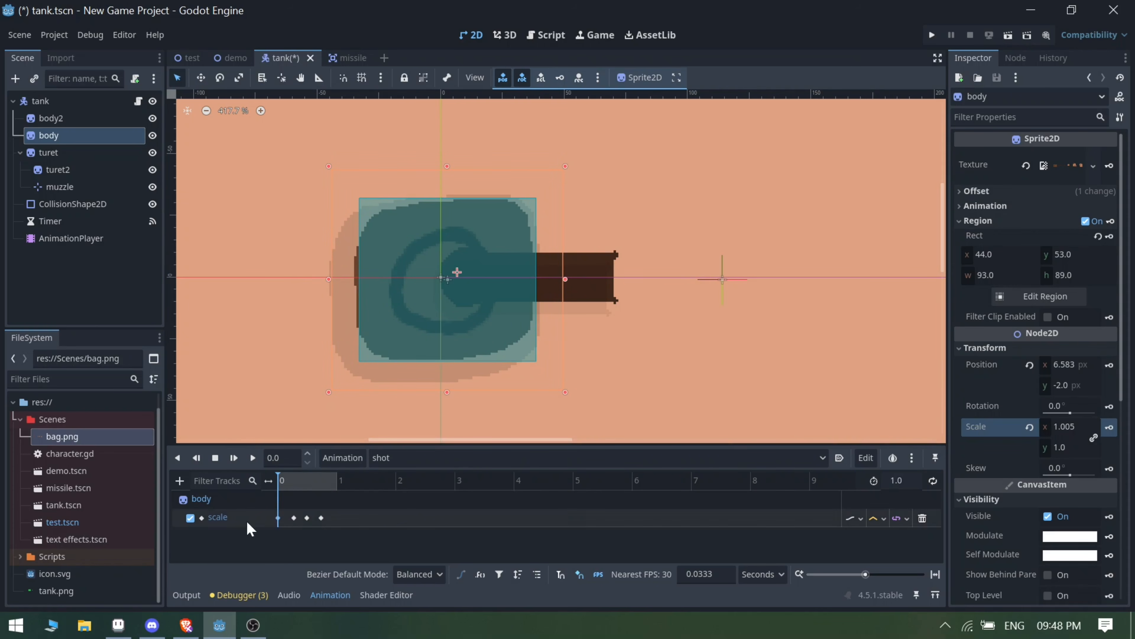
pyautogui.moveTo(320, 518); pyautogui.dragTo(331, 517)
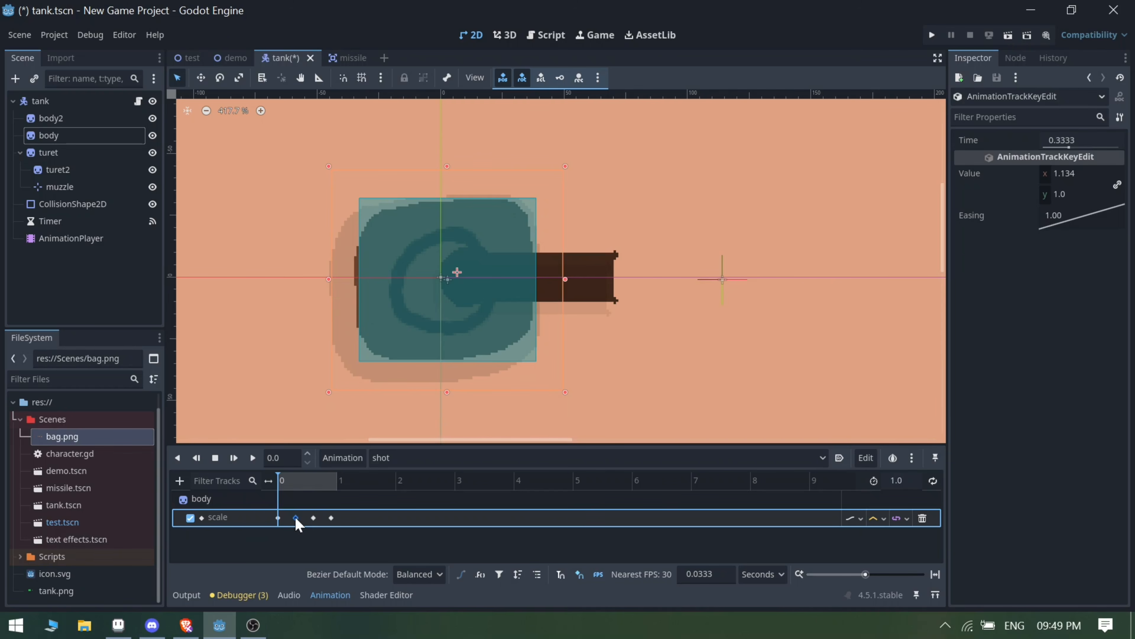
pyautogui.click(253, 460)
pyautogui.scroll(-6, 336, 315)
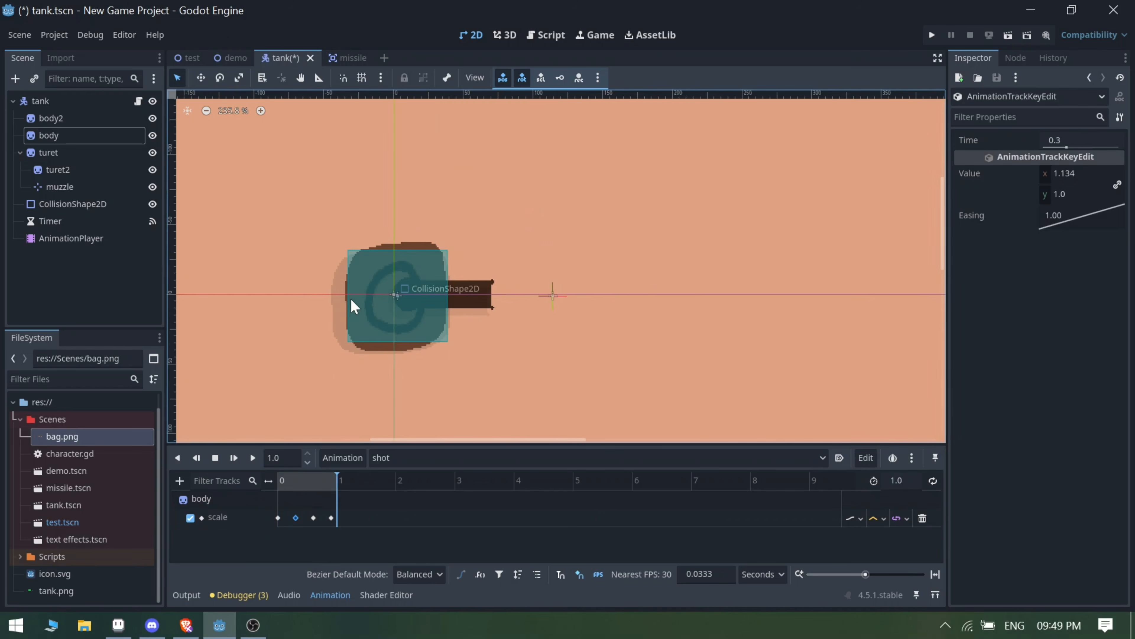
pyautogui.scroll(2, 349, 302)
# - Move the body's scale keys closer together so the last is at 0.4 s, and set the shot animation's length to 0.5 s
pyautogui.hotkey('ctrl', 's')
pyautogui.moveTo(295, 518)
pyautogui.mouseDown()
pyautogui.moveTo(285, 518)
pyautogui.moveTo(297, 516)
pyautogui.mouseUp()
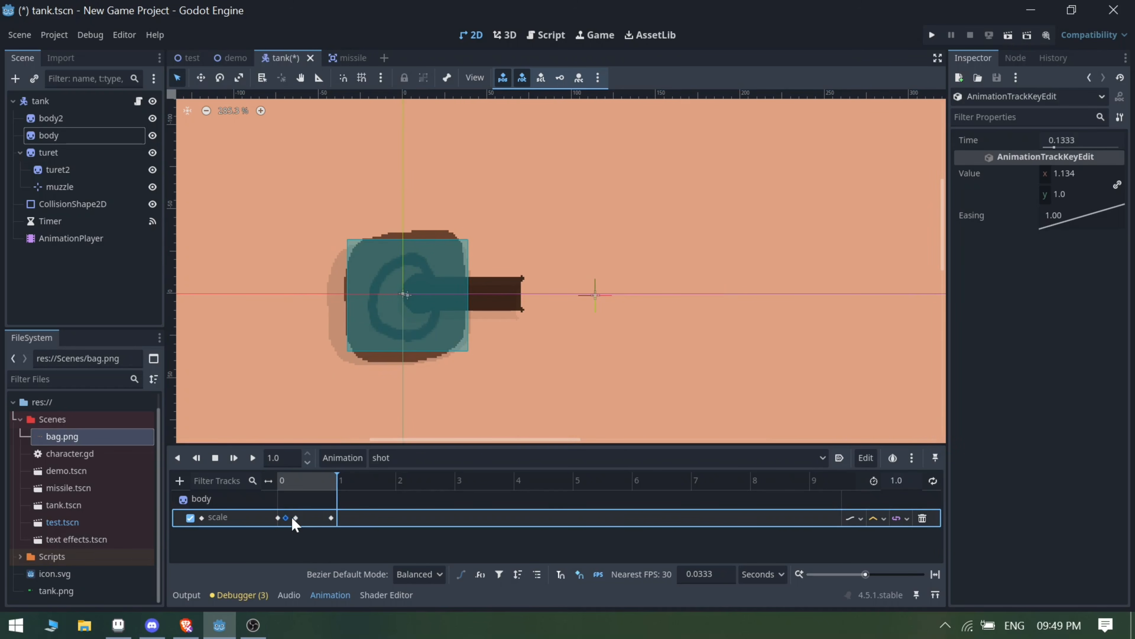
pyautogui.click(891, 482)
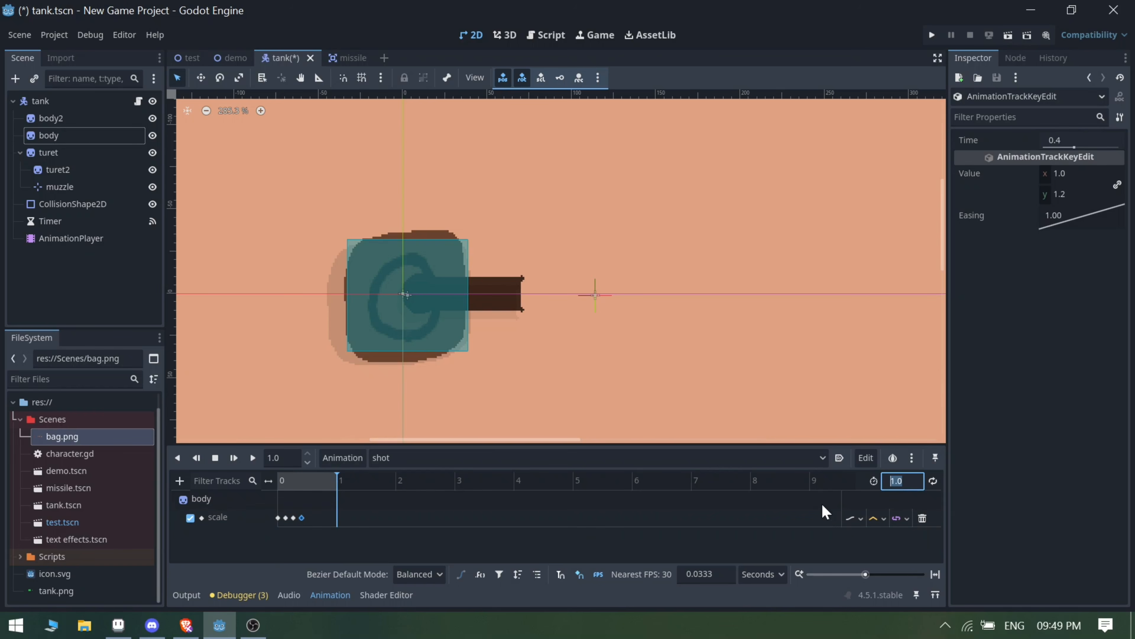
pyautogui.scroll(-4, 316, 405)
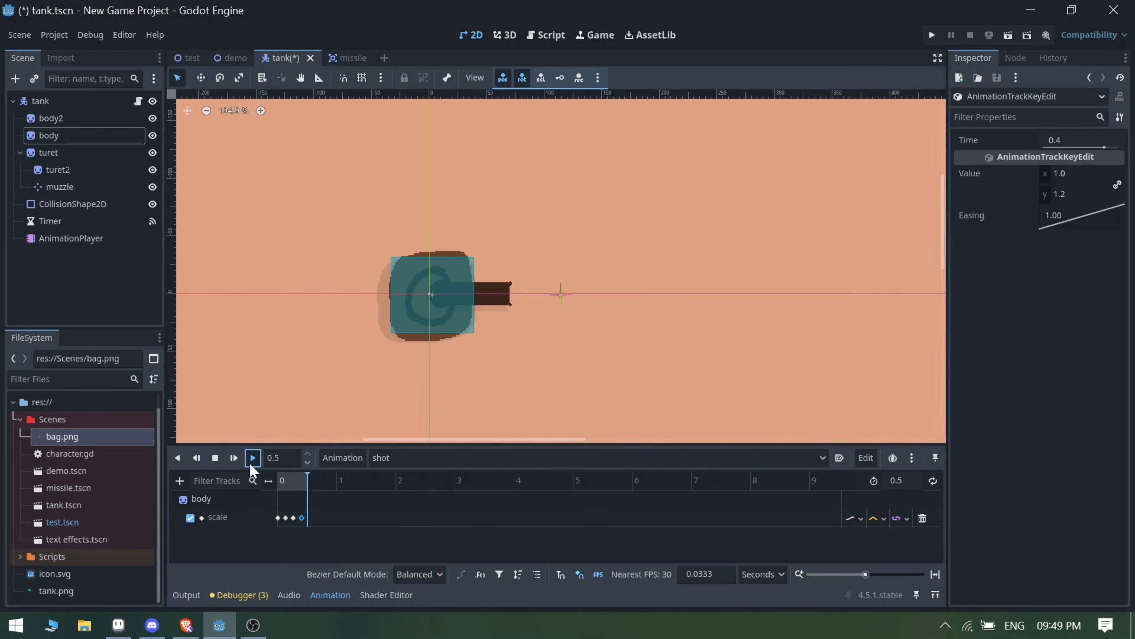
pyautogui.scroll(3, 421, 267)
# - Open the script attached to the tank's root node
pyautogui.click(425, 300)
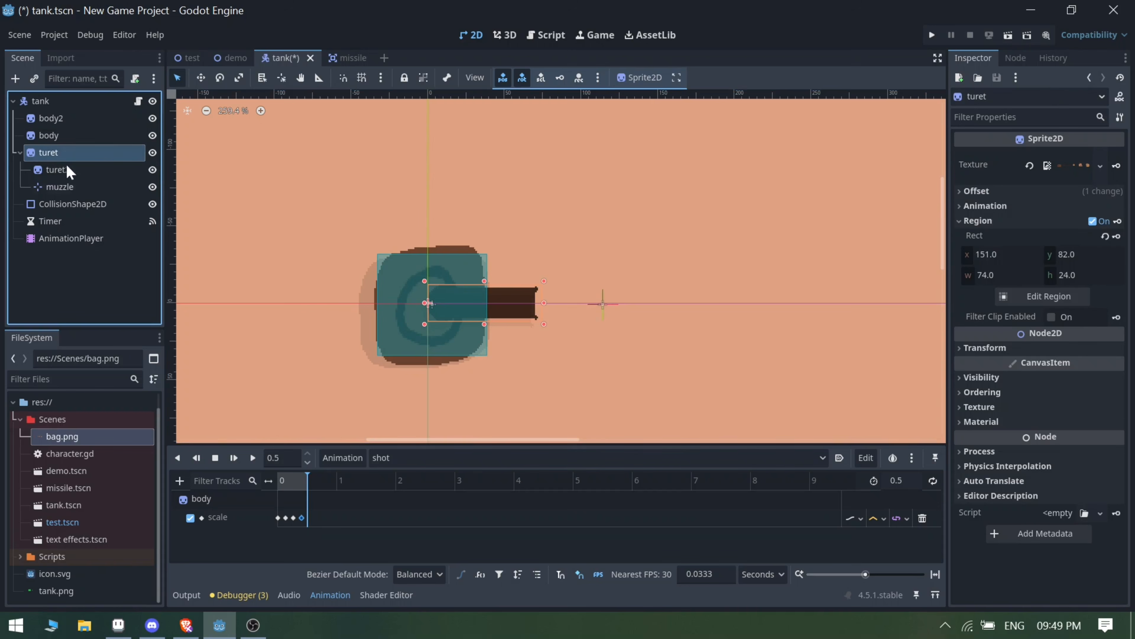
pyautogui.click(138, 100)
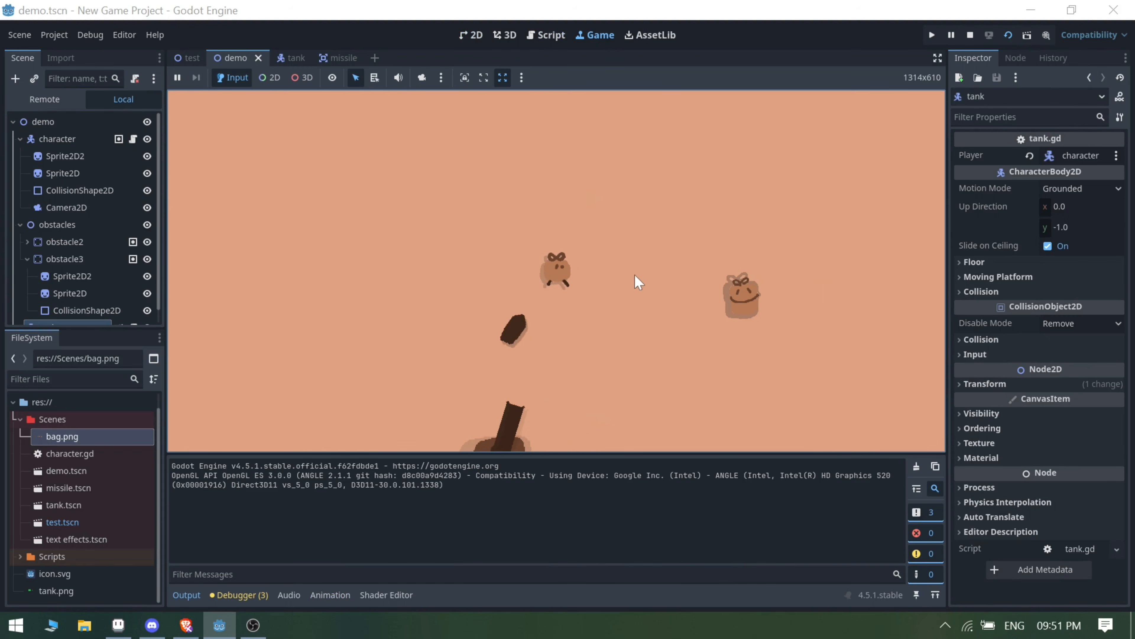
# - Steer the character in all directions around the tank to test the shot animation in the demo scene, and stop the game
pyautogui.press('s')
pyautogui.press('d')
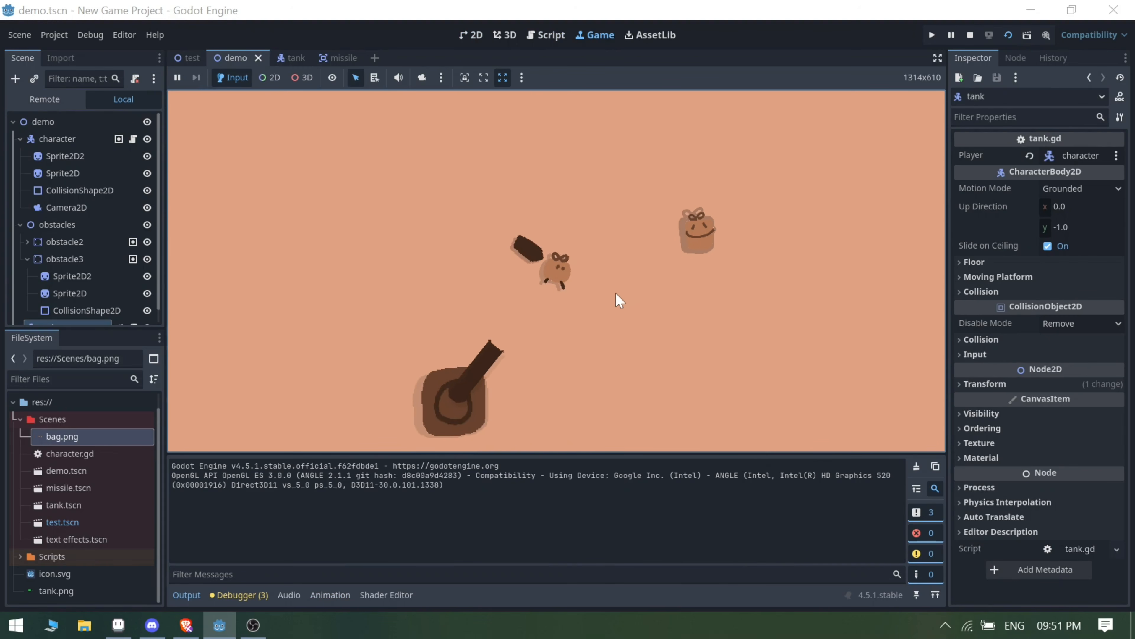
pyautogui.press('w')
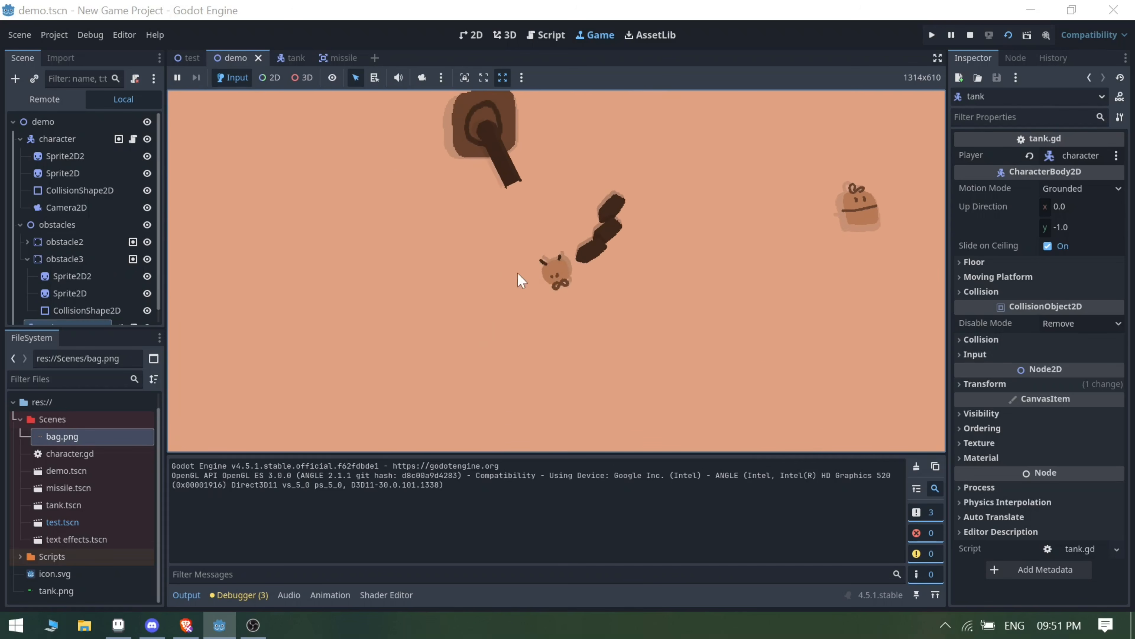
pyautogui.press('a')
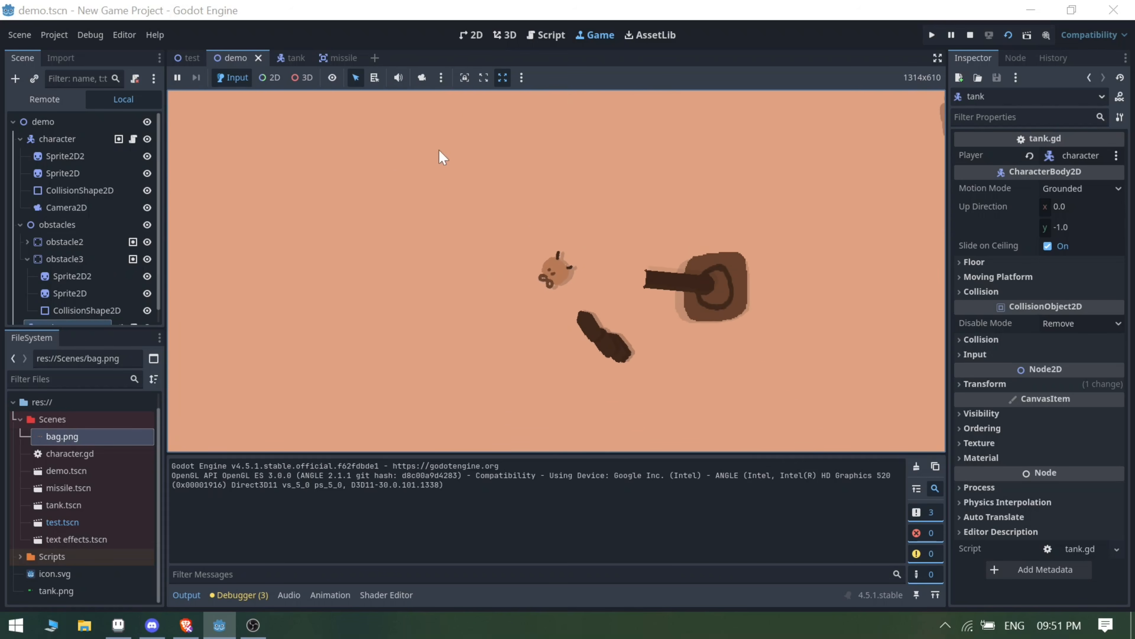
pyautogui.press('s')
pyautogui.press('d')
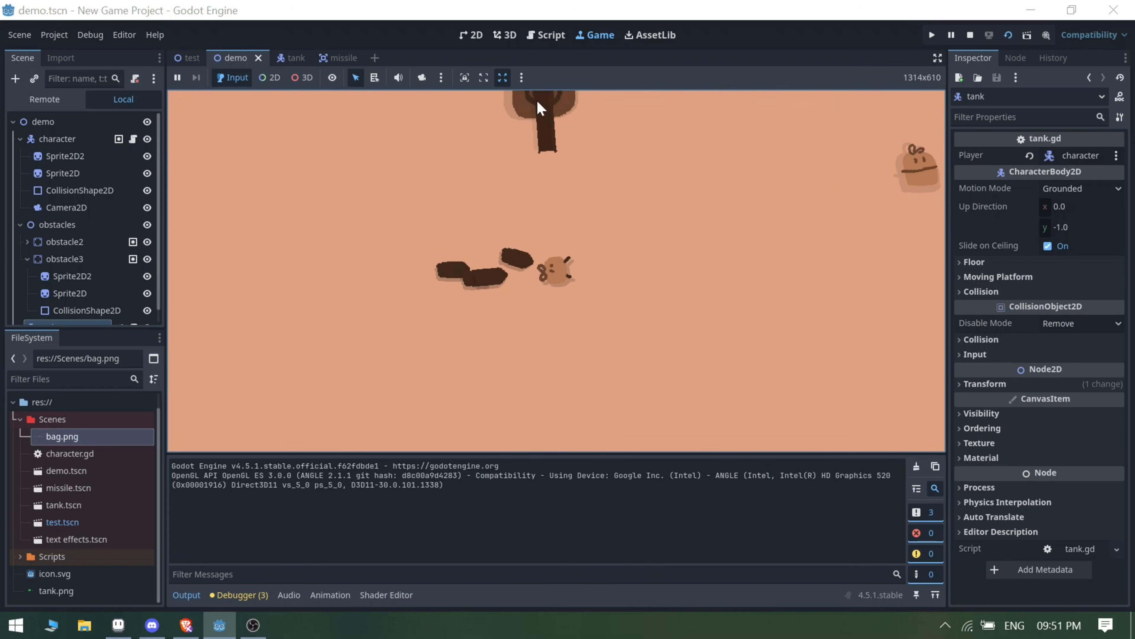
pyautogui.press('w')
pyautogui.press('d')
pyautogui.press('w')
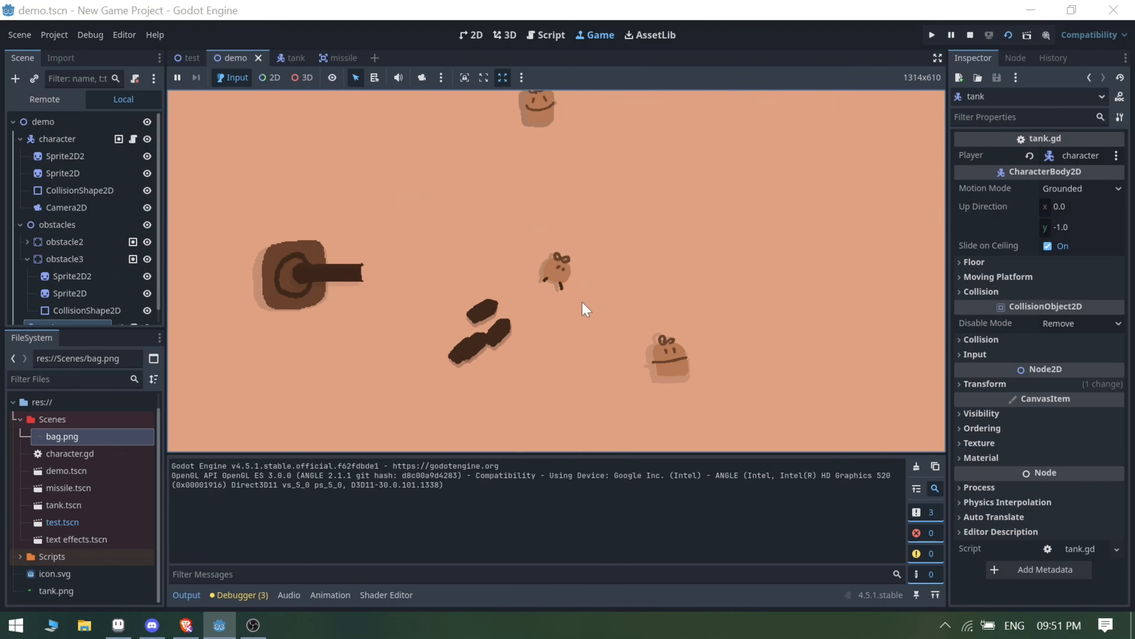
pyautogui.press('F8')
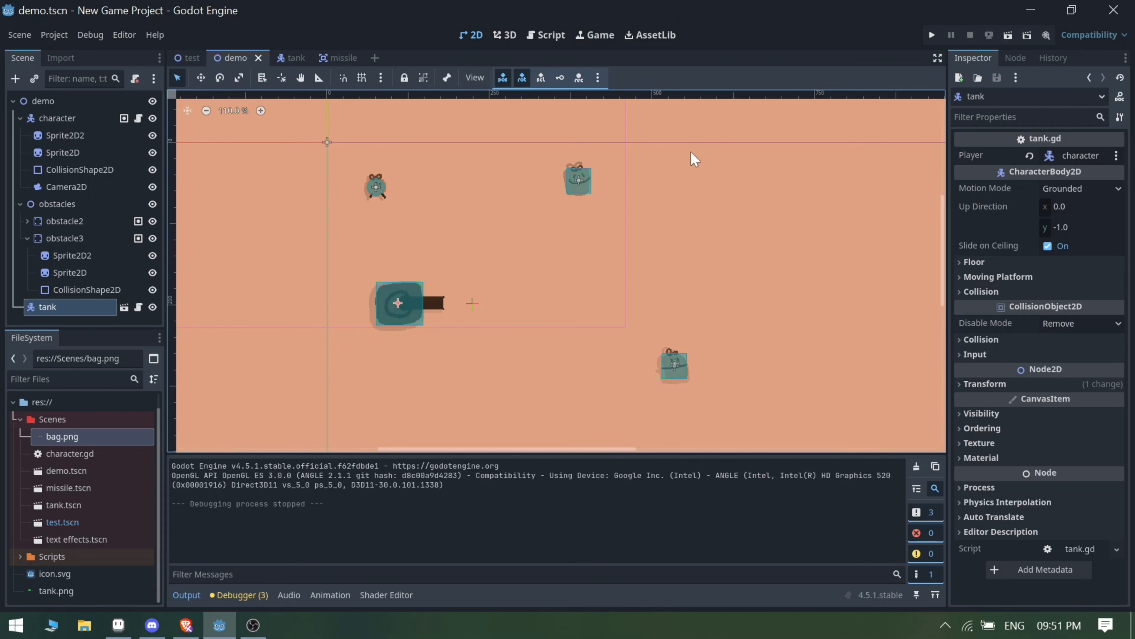
pyautogui.click(186, 594)
pyautogui.scroll(2, 453, 240)
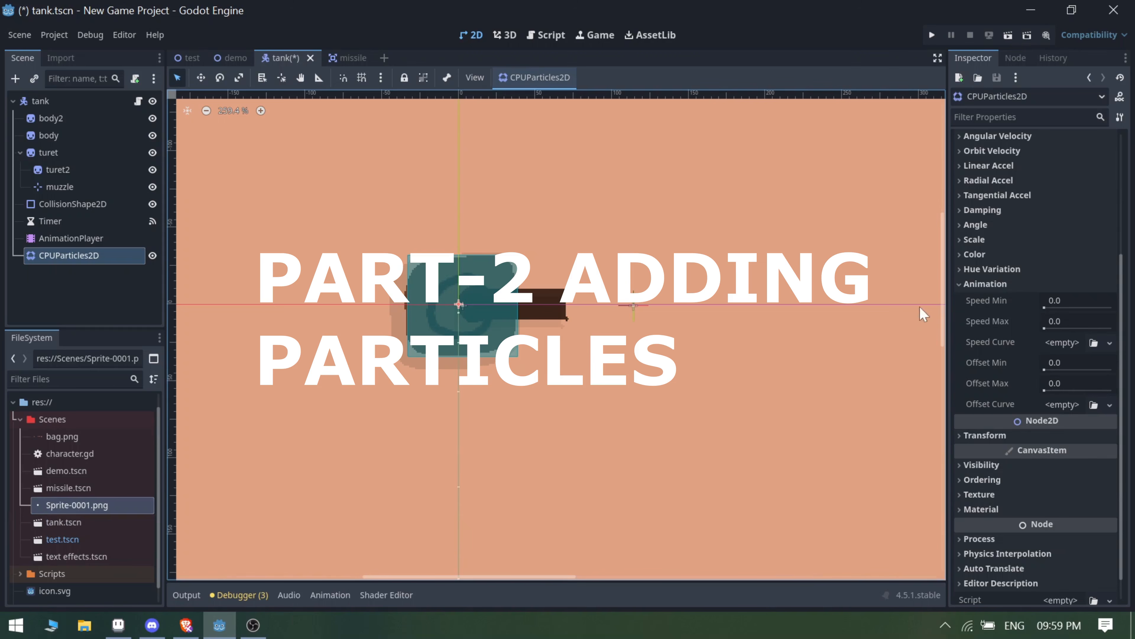
# - Adjust the CPUParticles2D node's minimum scale amount and set its speed scale to 2.55, explosiveness to 1.0 and randomness to 0.12
pyautogui.scroll(5, 1040, 295)
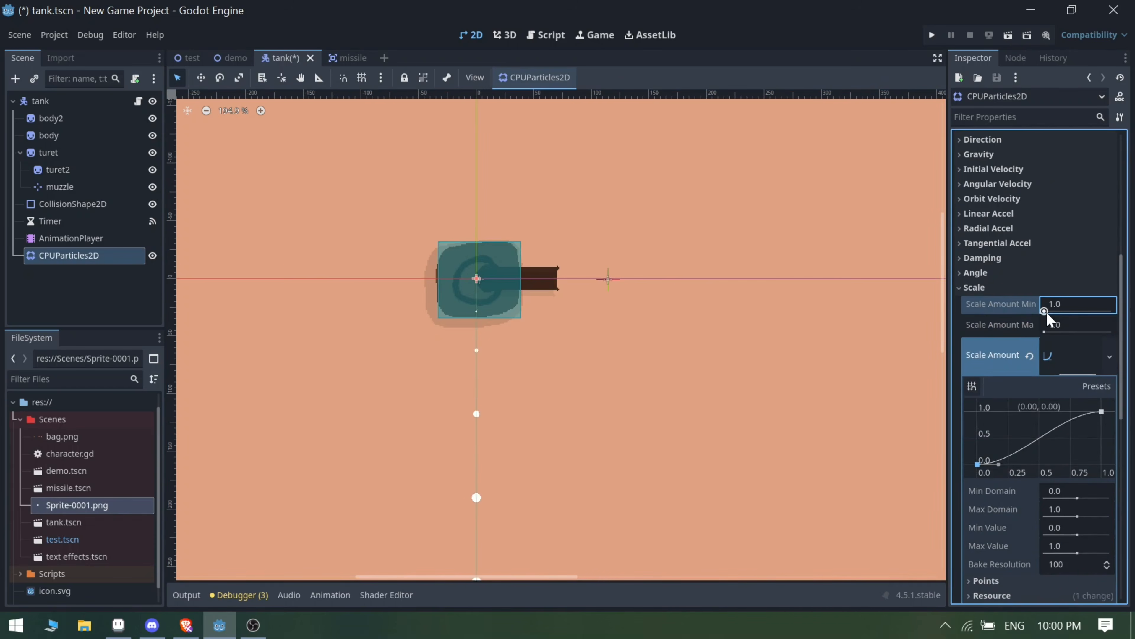
pyautogui.moveTo(1045, 312); pyautogui.dragTo(1028, 331)
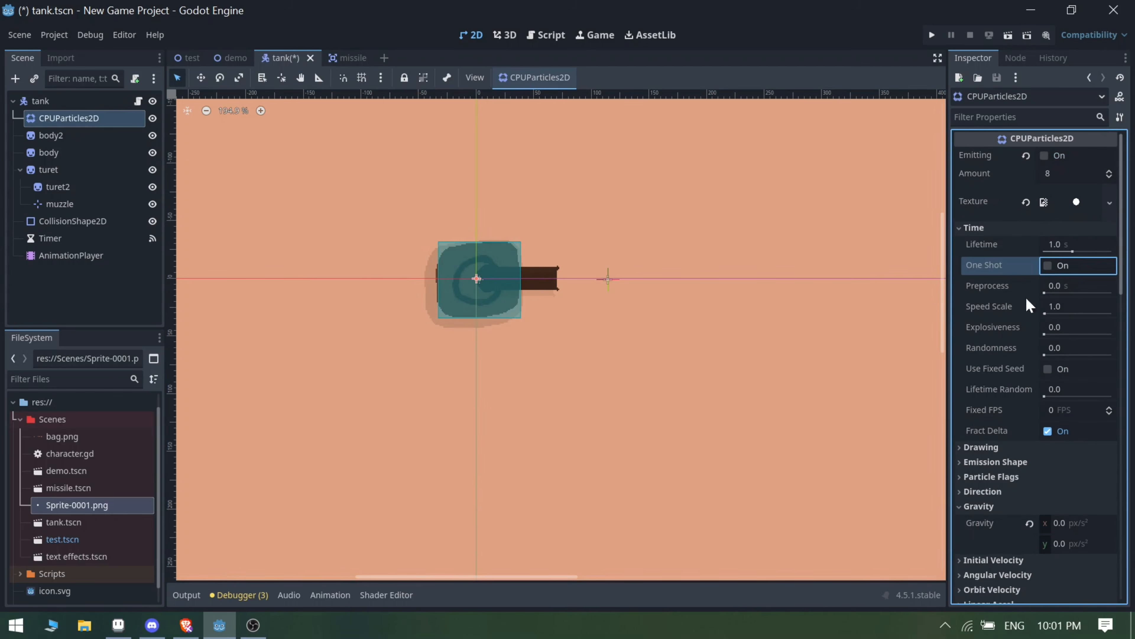
pyautogui.moveTo(1055, 333); pyautogui.dragTo(1081, 340)
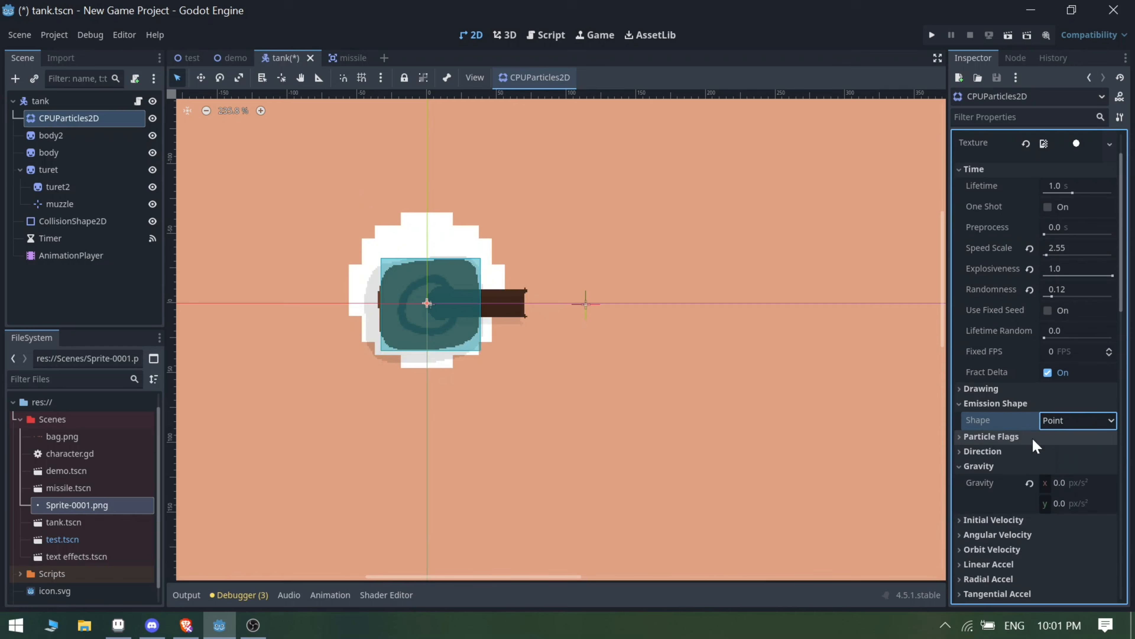
# - Set the CPUParticles2D node's spread to 147.74 and its initial velocity to a minimum of 60.34 and a maximum of 148.5 px/s
pyautogui.click(1068, 422)
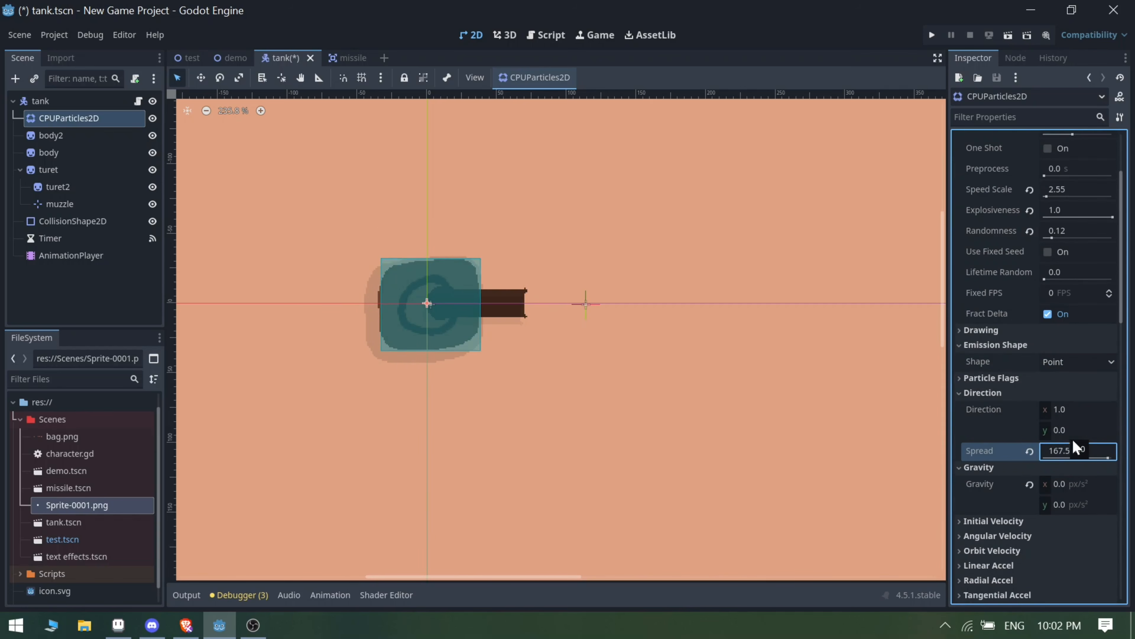
pyautogui.scroll(-3, 1073, 448)
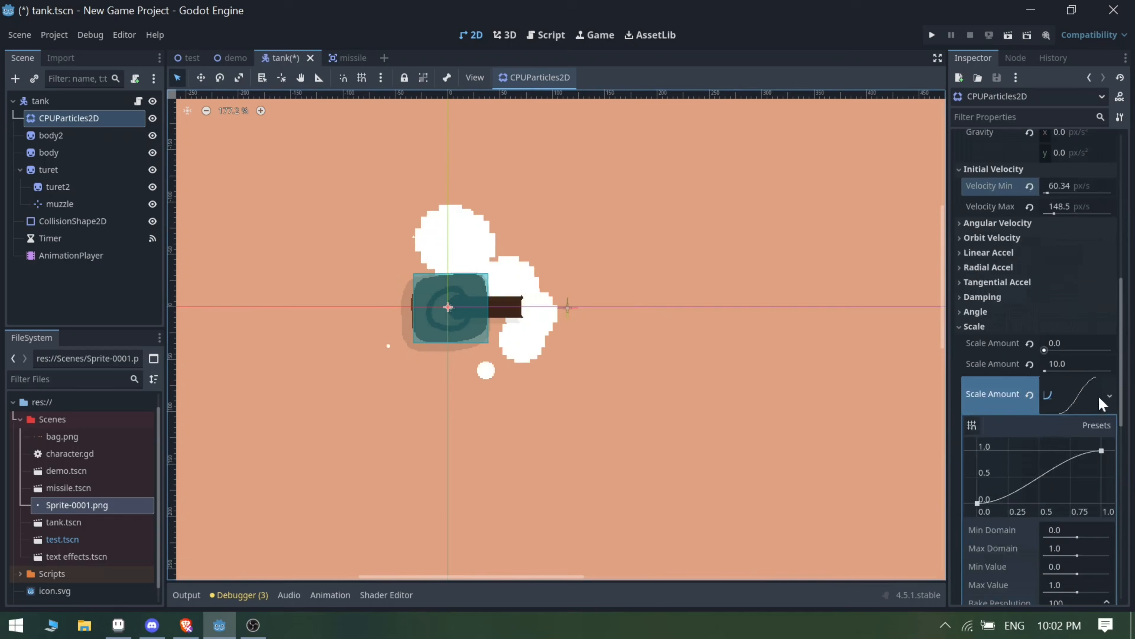
pyautogui.scroll(-3, 1059, 447)
pyautogui.scroll(10, 1102, 465)
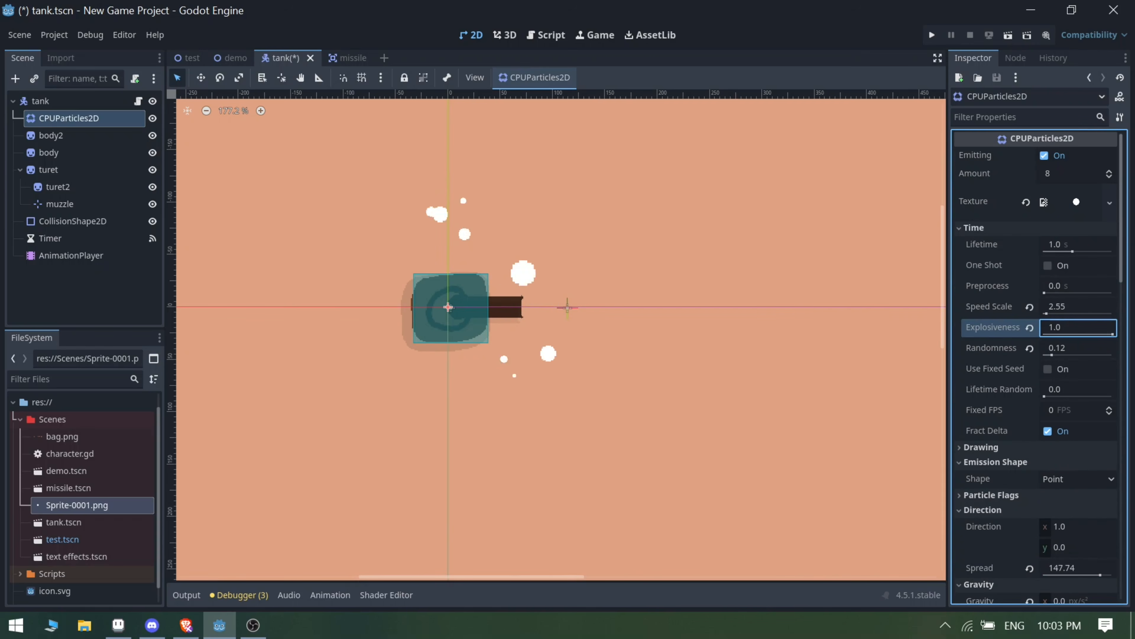
pyautogui.scroll(-15, 1031, 342)
pyautogui.click(1077, 335)
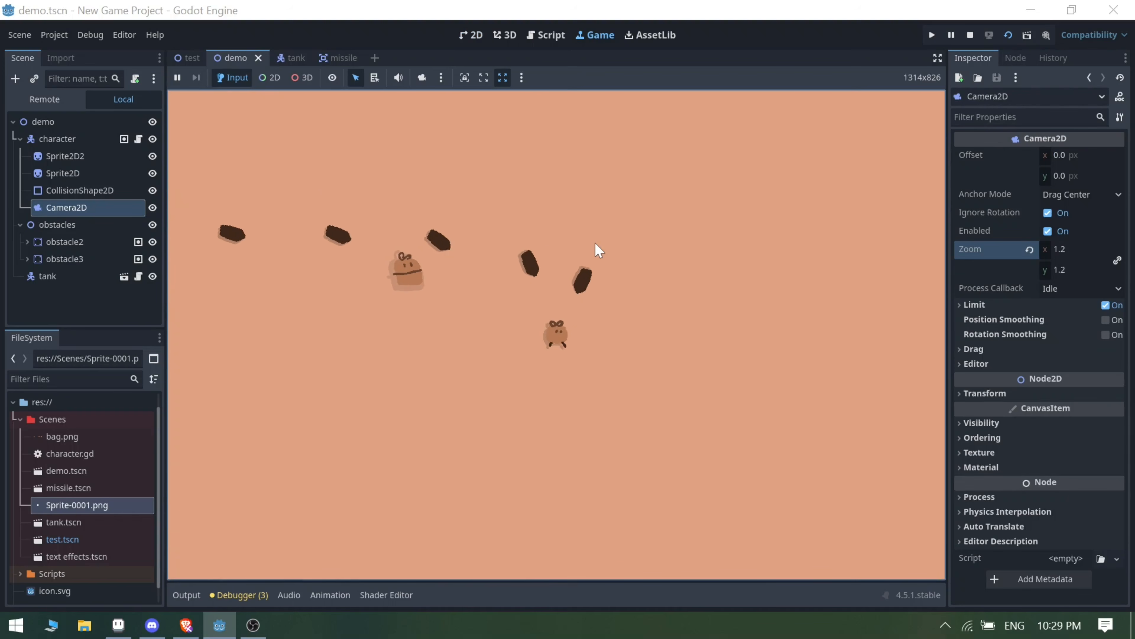
# - Steer the character around the tank in the running demo scene to test the shot particle effect, and stop the game
pyautogui.press('Down')
pyautogui.press('Left')
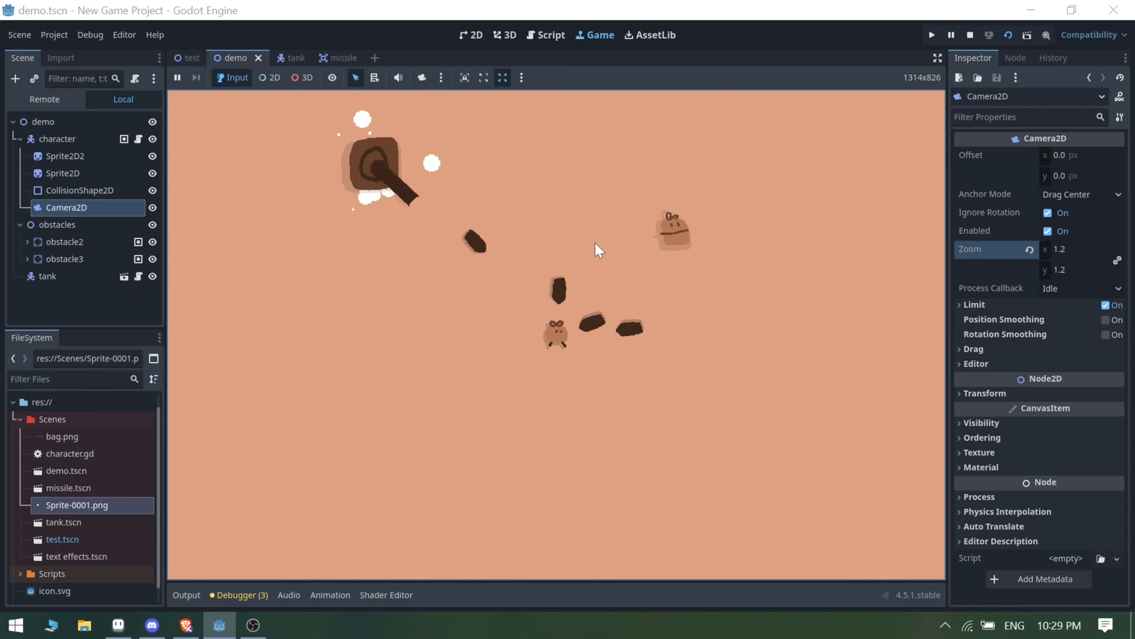
pyautogui.press('Up')
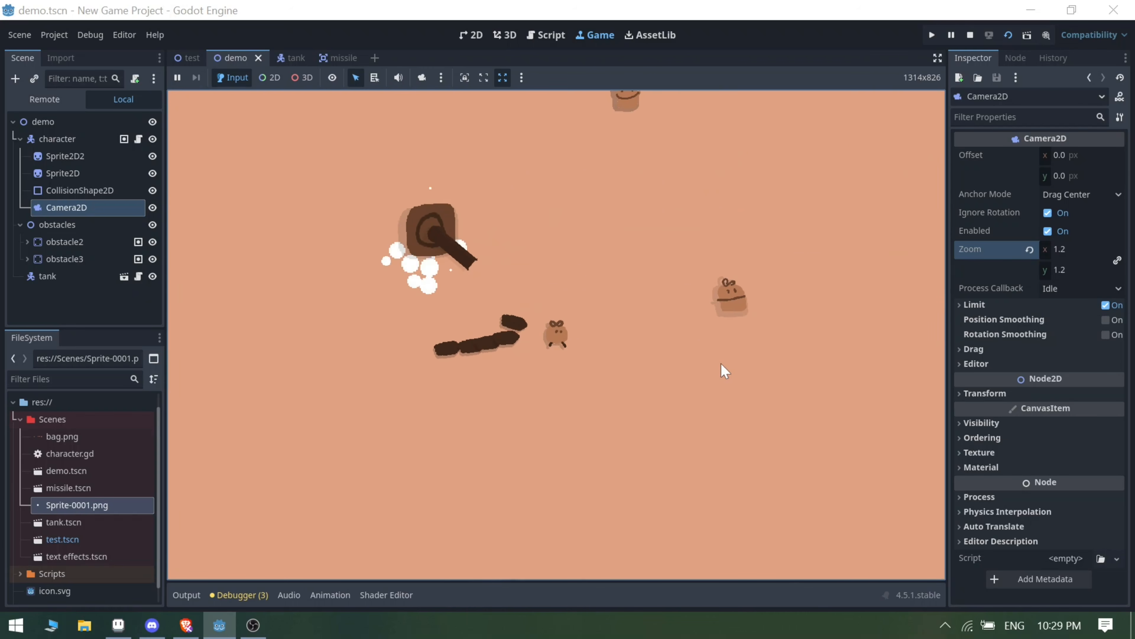
pyautogui.press('Up')
pyautogui.press('Right')
pyautogui.press('Right')
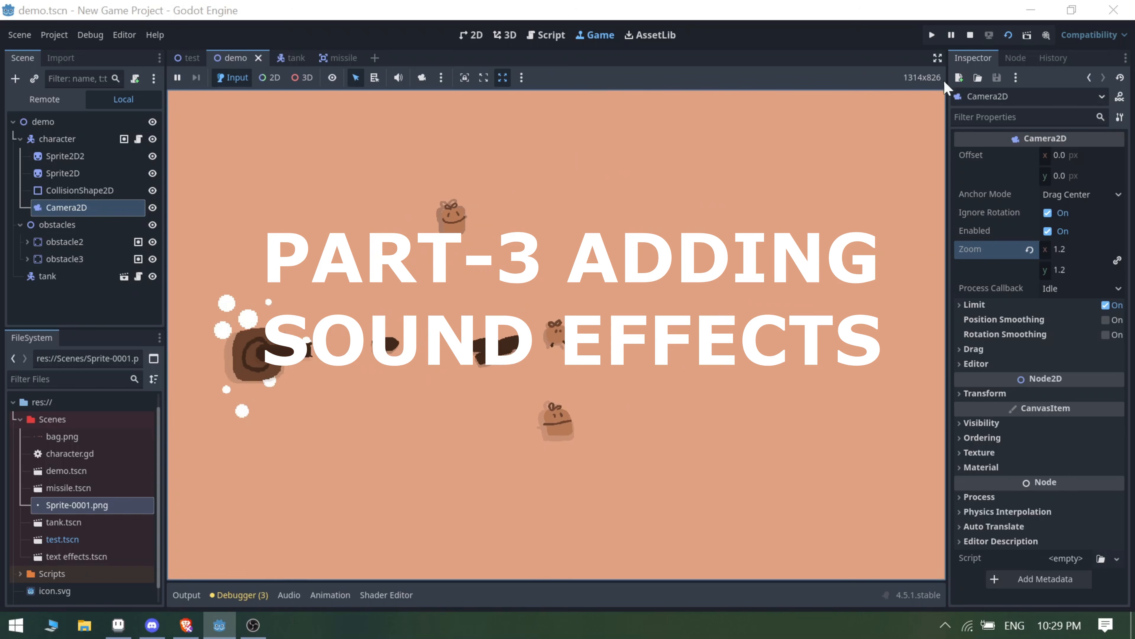
pyautogui.click(969, 35)
# - Run the game again and move the character past the obstacles and around the tank to recheck its shots and homing missiles
pyautogui.press('F5')
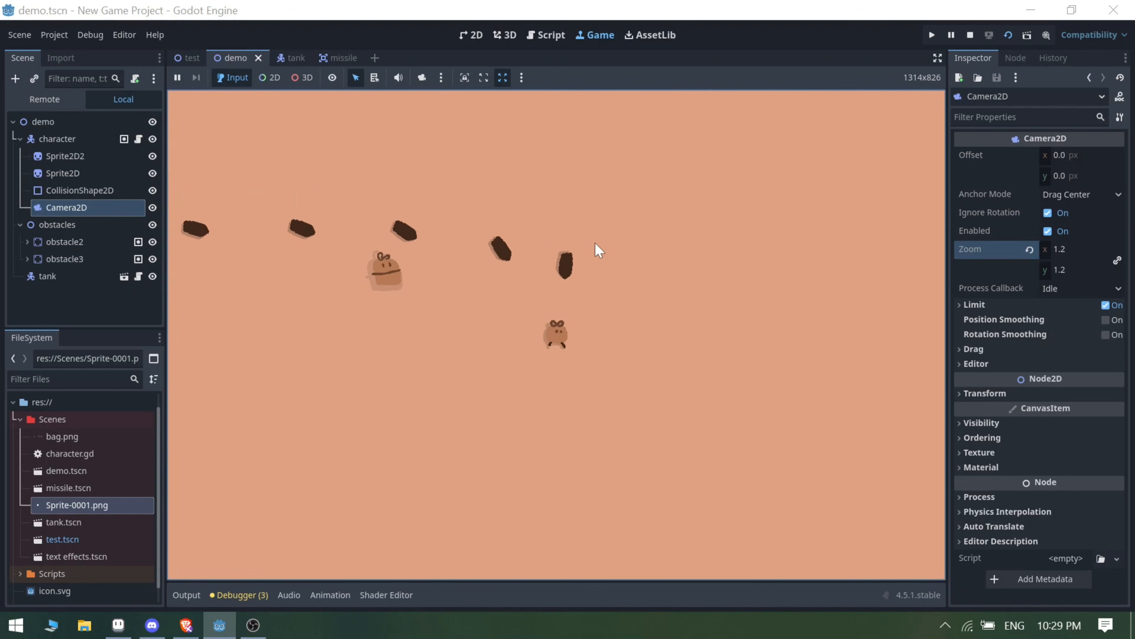
pyautogui.press('Right')
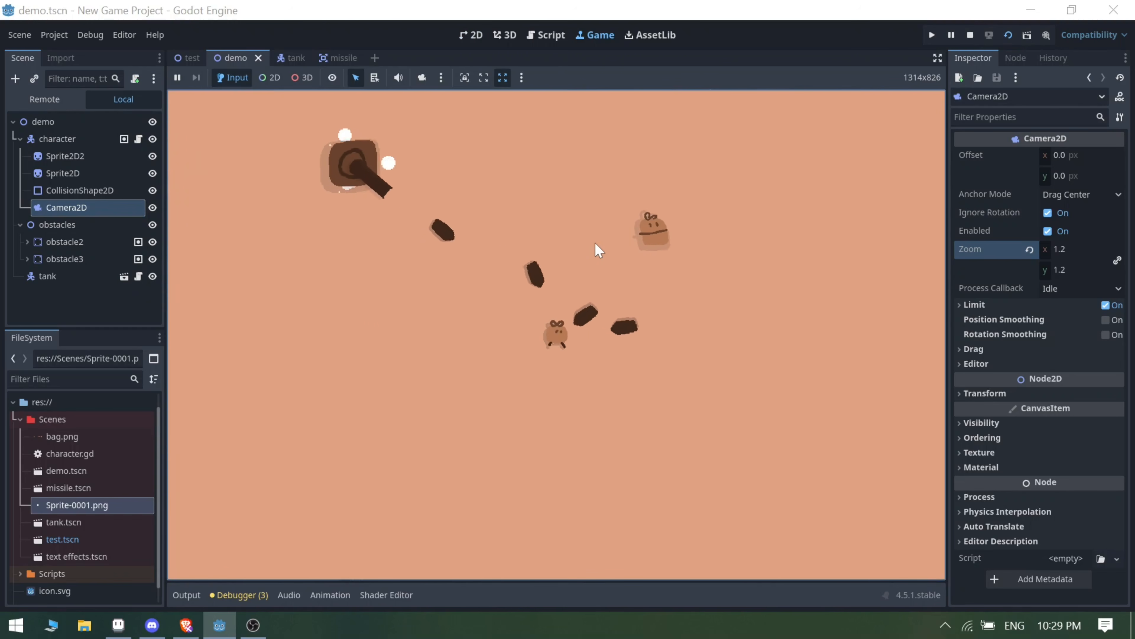
pyautogui.press('w')
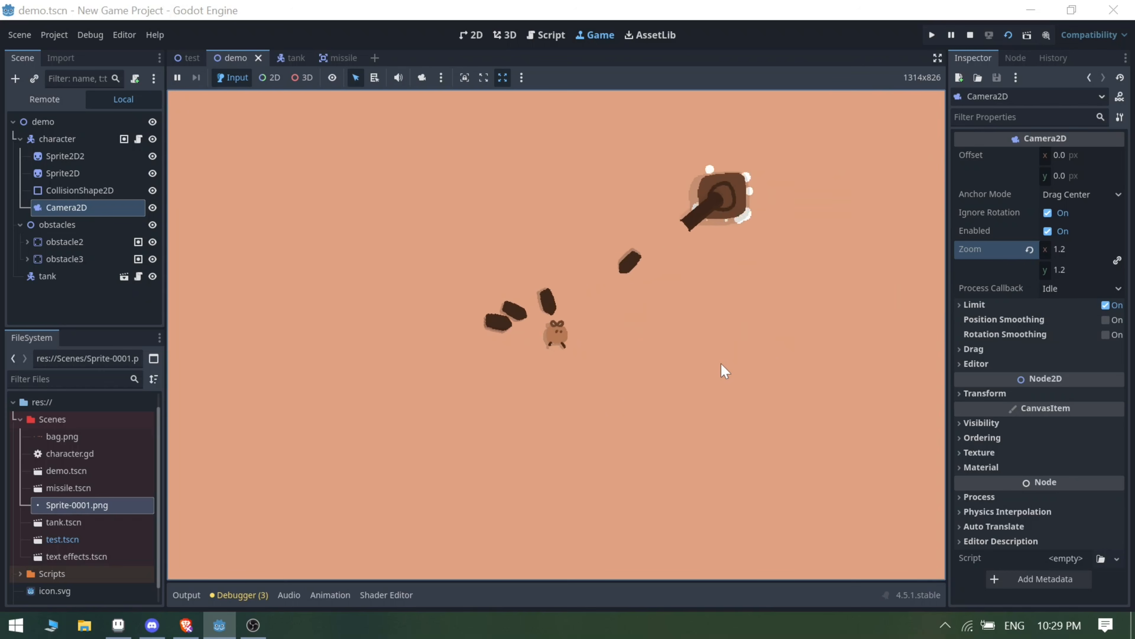
pyautogui.press('d')
pyautogui.press('w')
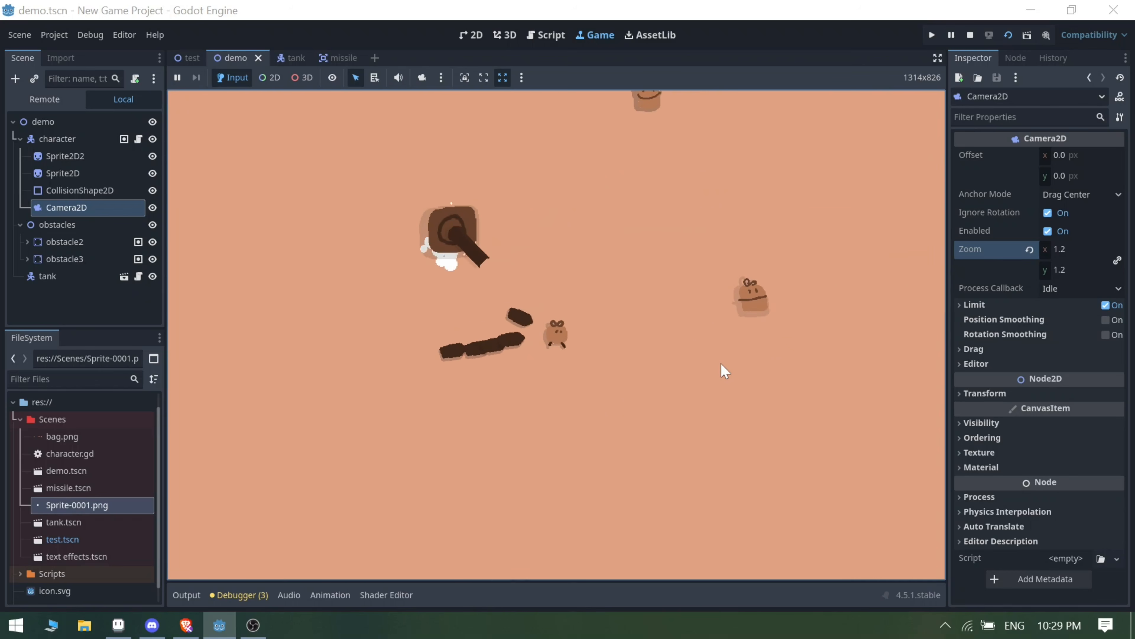
pyautogui.press('w')
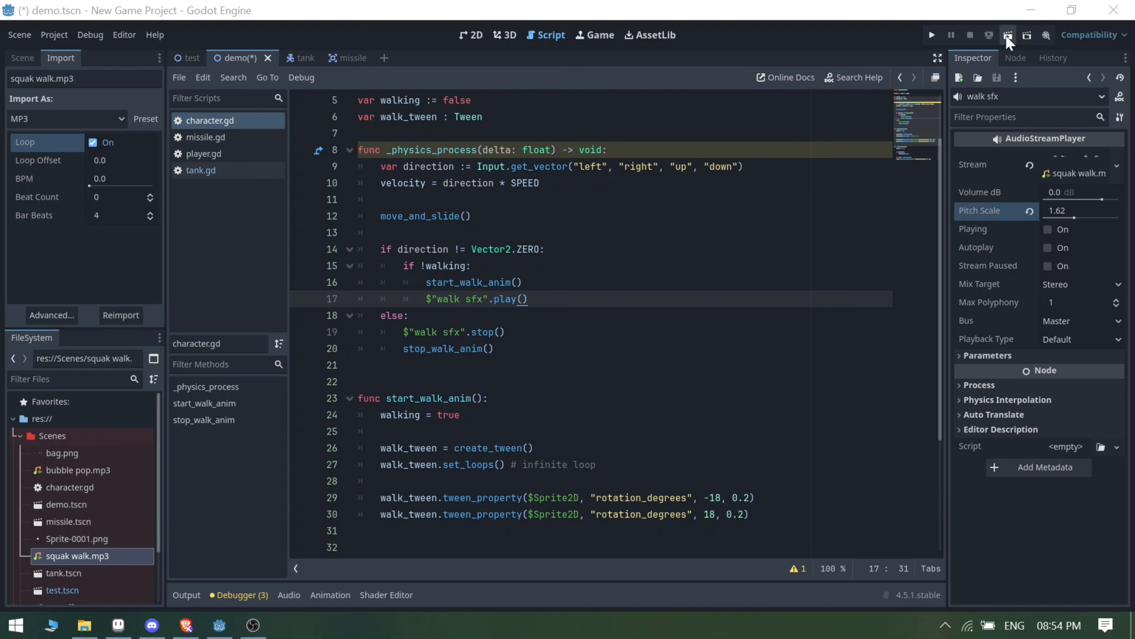
# - Run the demo scene, collapse the output log, and steer the character in all directions to test the looping walk sound
pyautogui.click(1008, 36)
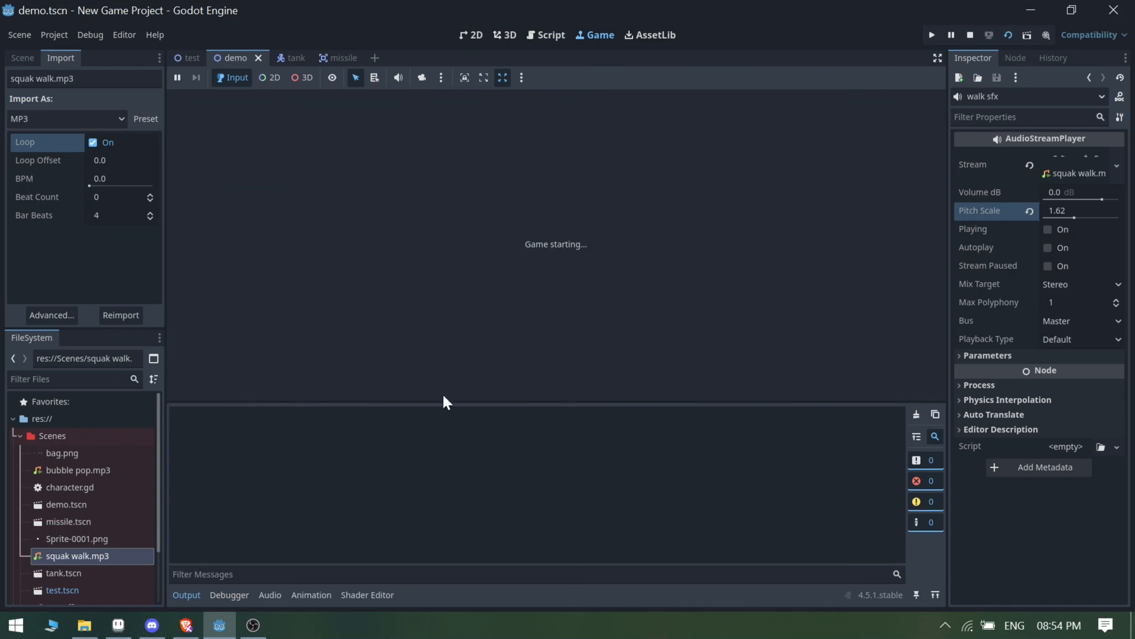
pyautogui.click(186, 595)
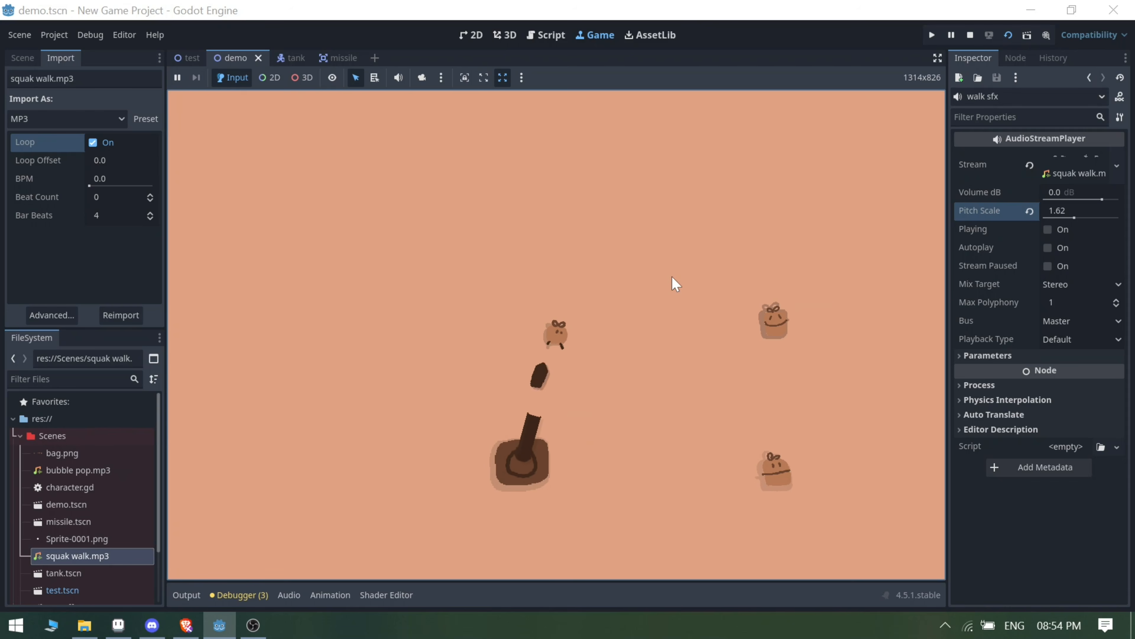
pyautogui.press('Right')
pyautogui.press('Down')
pyautogui.press('Right')
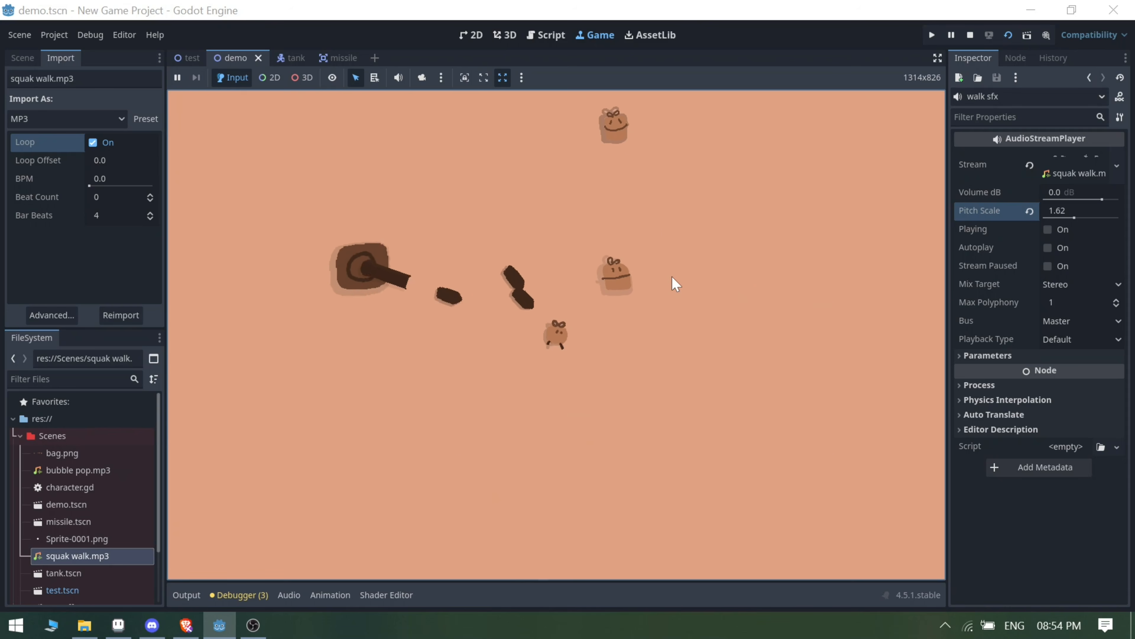
pyautogui.press('Up')
pyautogui.press('Left')
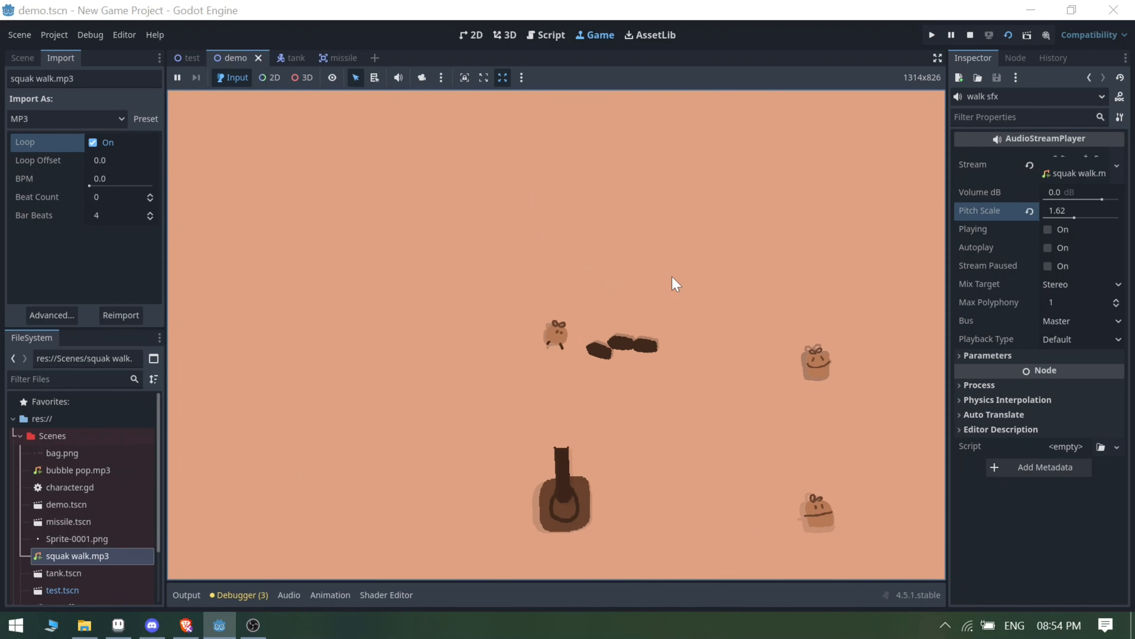
pyautogui.press('Down')
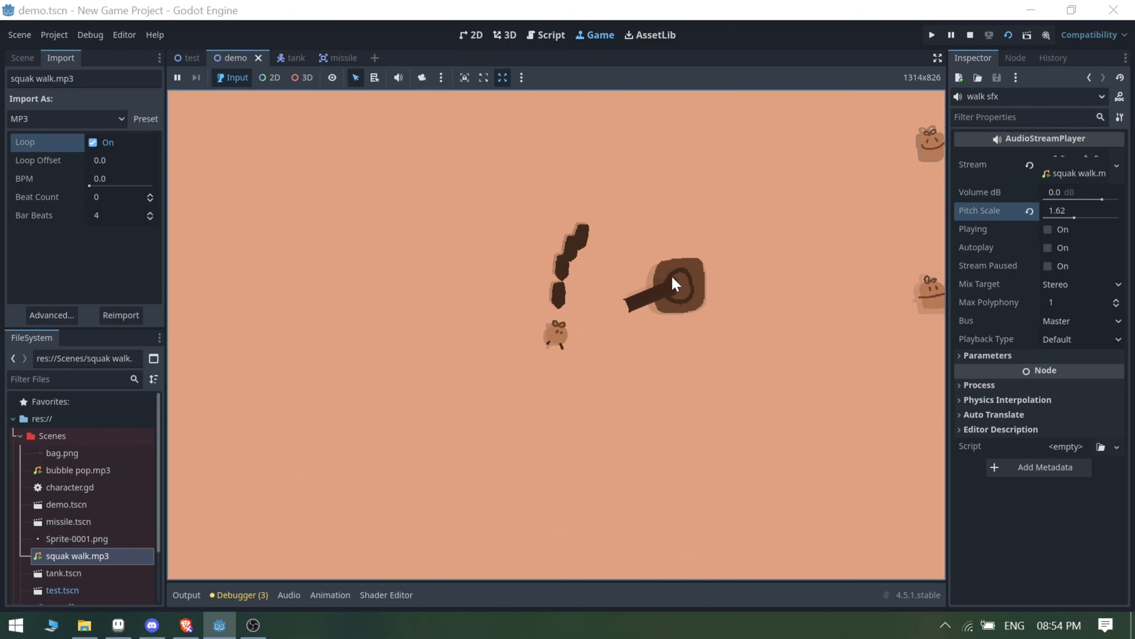
pyautogui.press('Right')
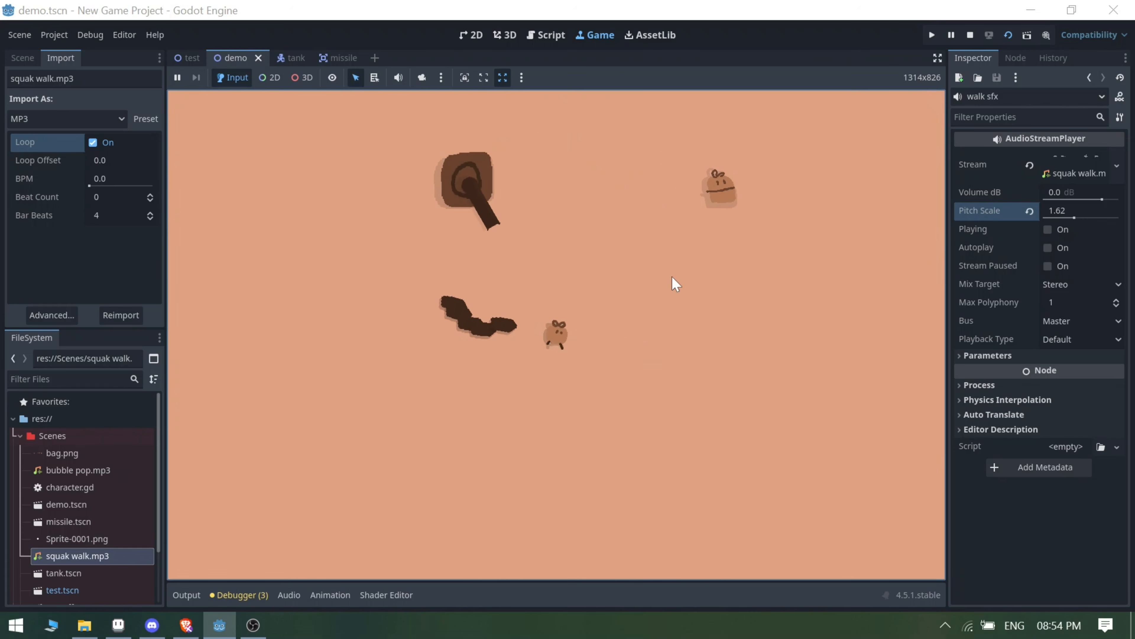
pyautogui.press('Up')
pyautogui.press('Right')
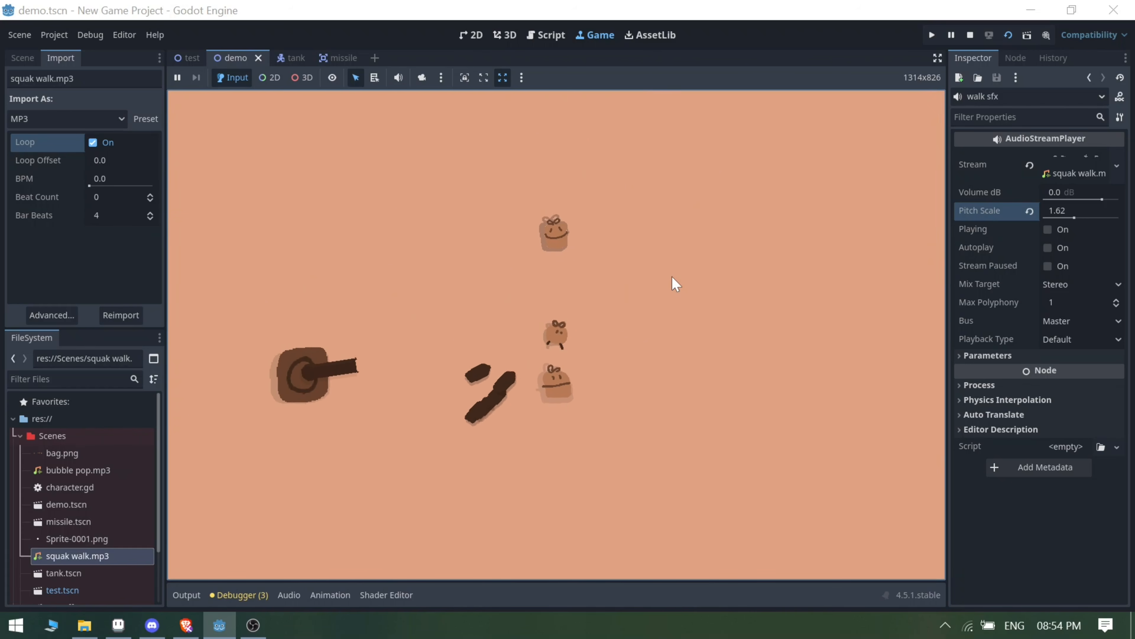
pyautogui.press('Down')
pyautogui.press('Right')
pyautogui.press('Up')
pyautogui.press('Left')
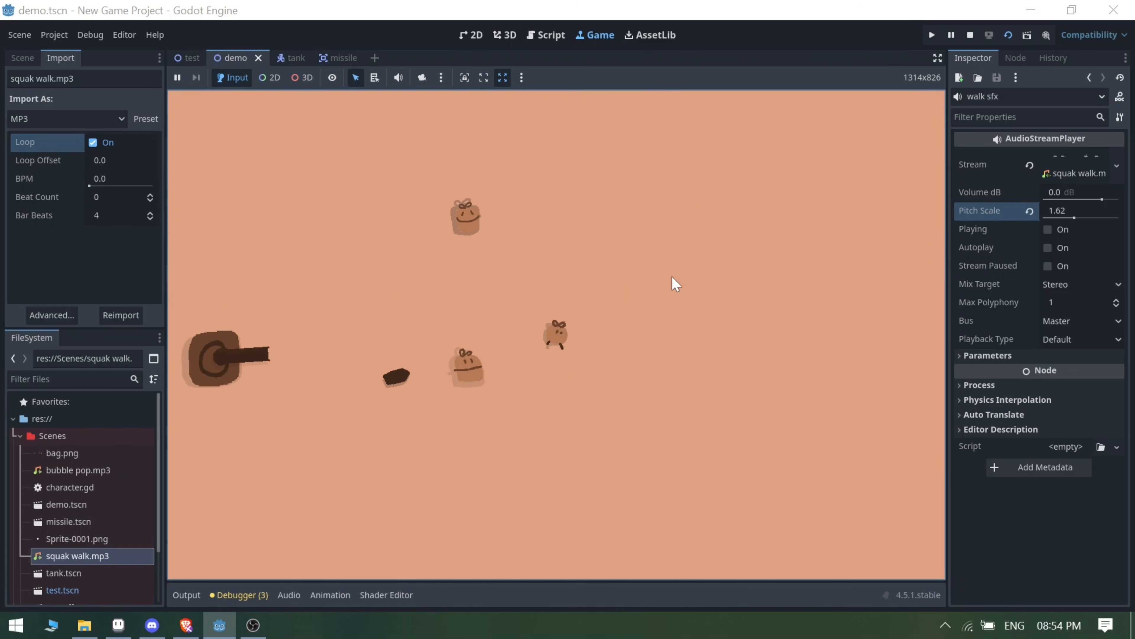
pyautogui.press('Up')
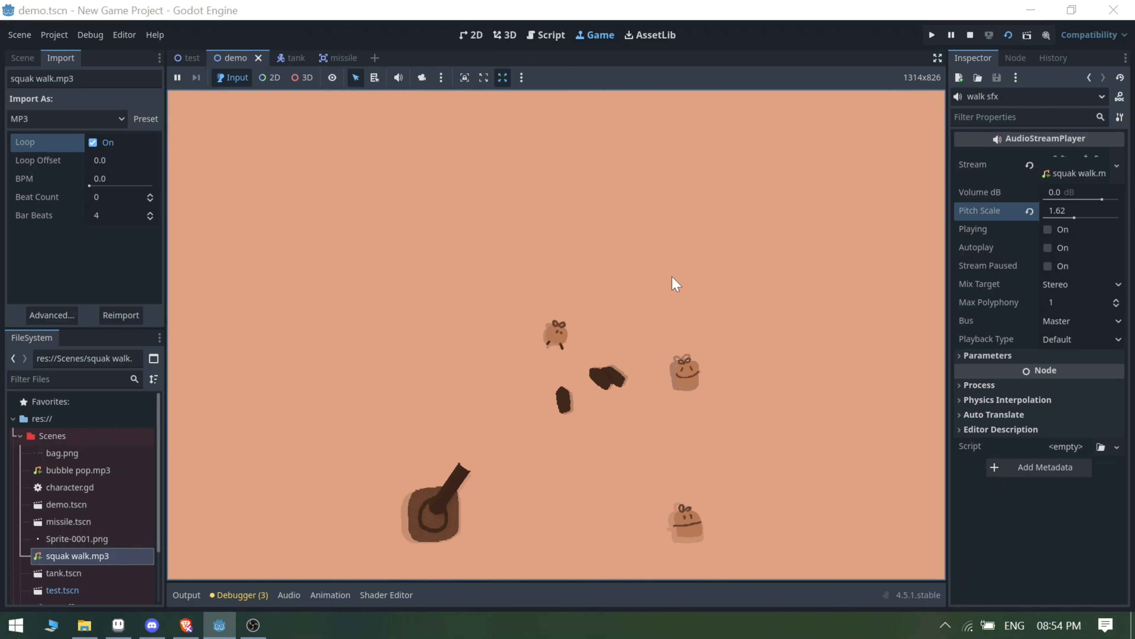
pyautogui.press('Down')
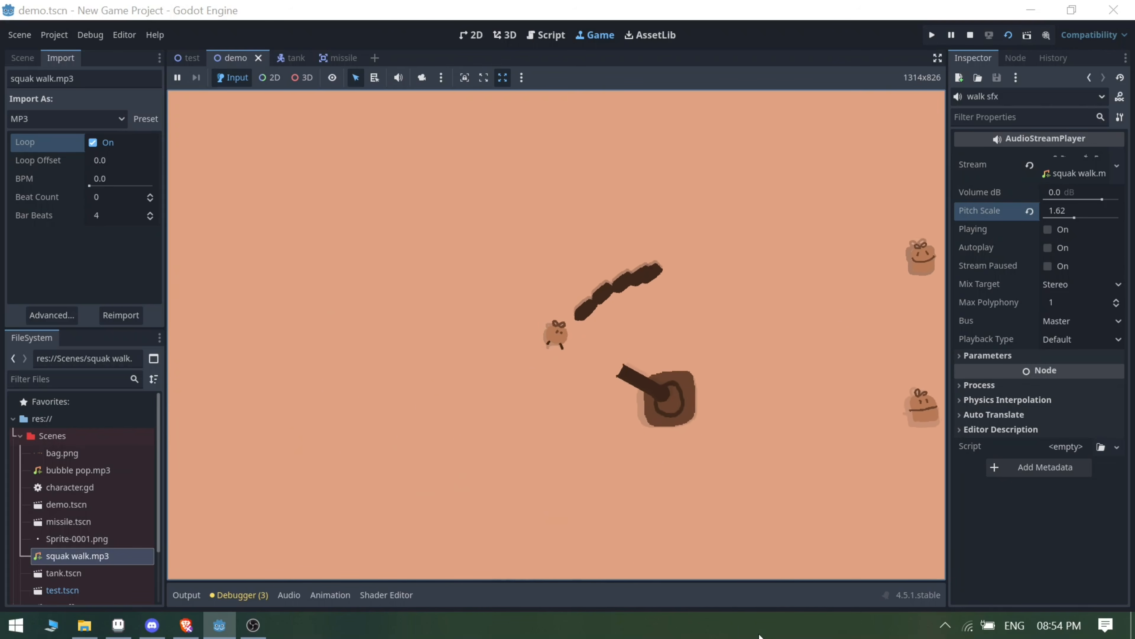
# - Walk the character around the tank and obstacles to test the walk sound together with the tank's particle bursts
pyautogui.click(761, 629)
pyautogui.click(672, 278)
pyautogui.press('Right')
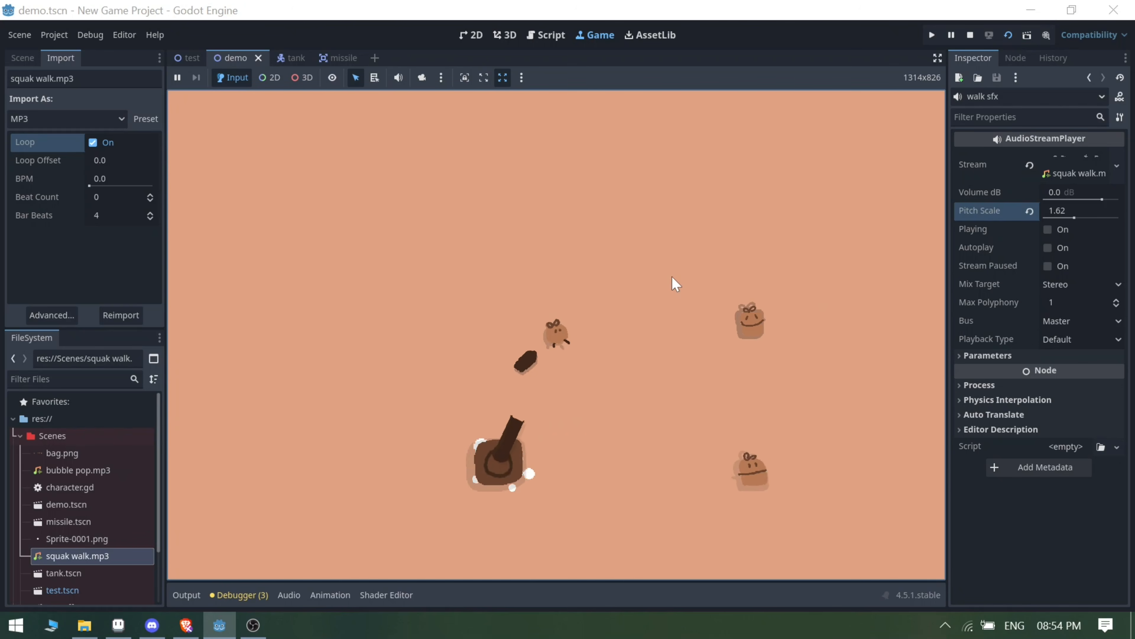
pyautogui.press('Down')
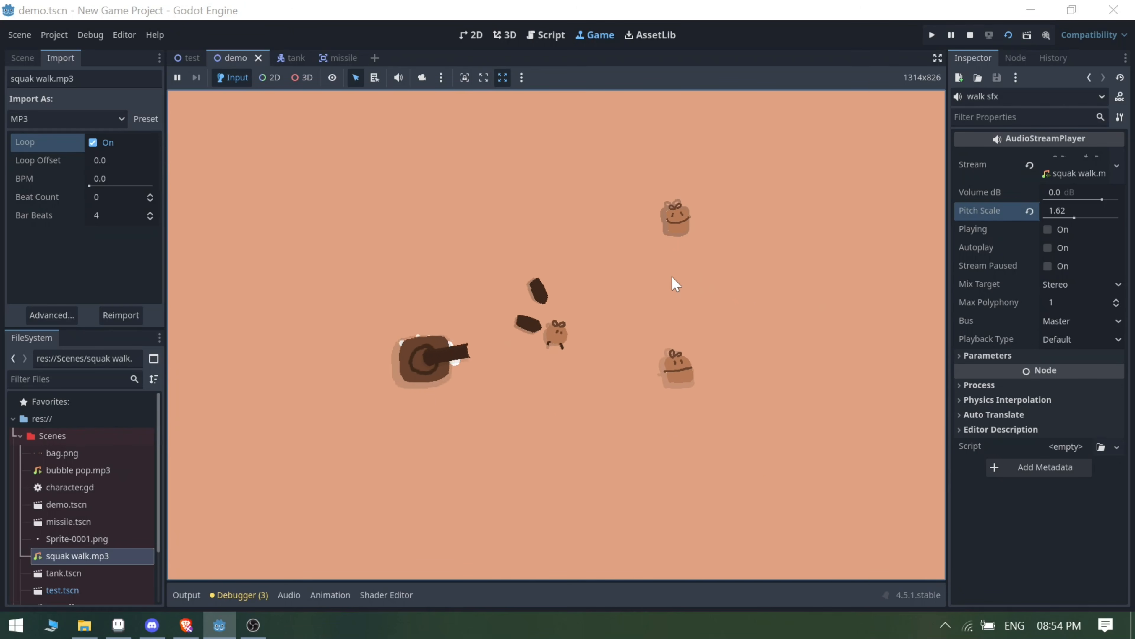
pyautogui.press('Right')
pyautogui.press('Up')
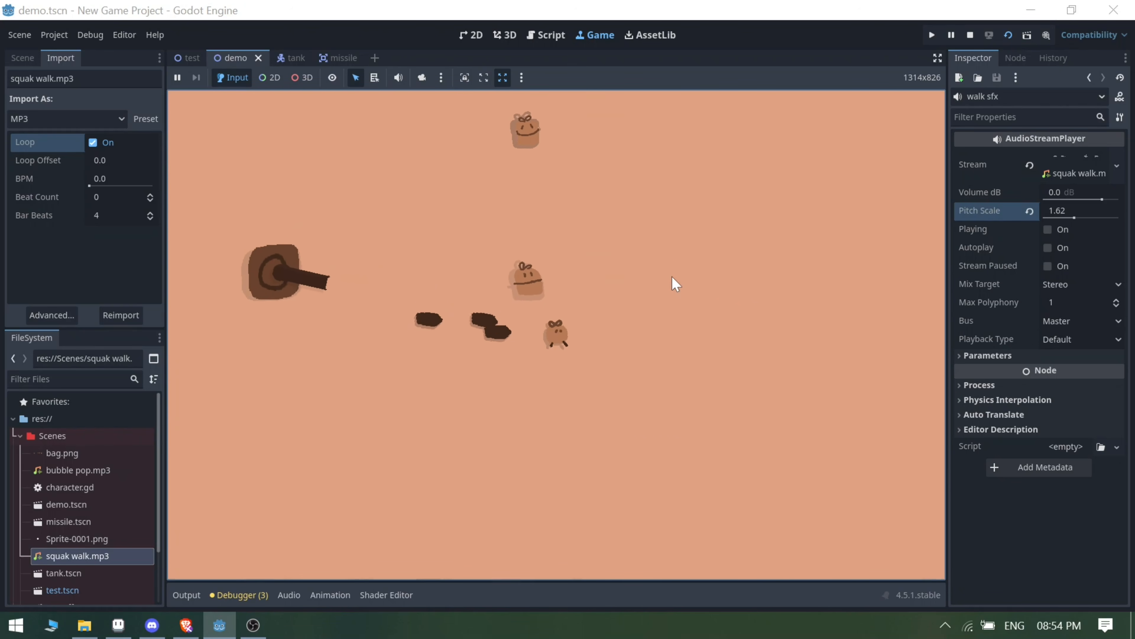
pyautogui.press('Left')
pyautogui.press('Left')
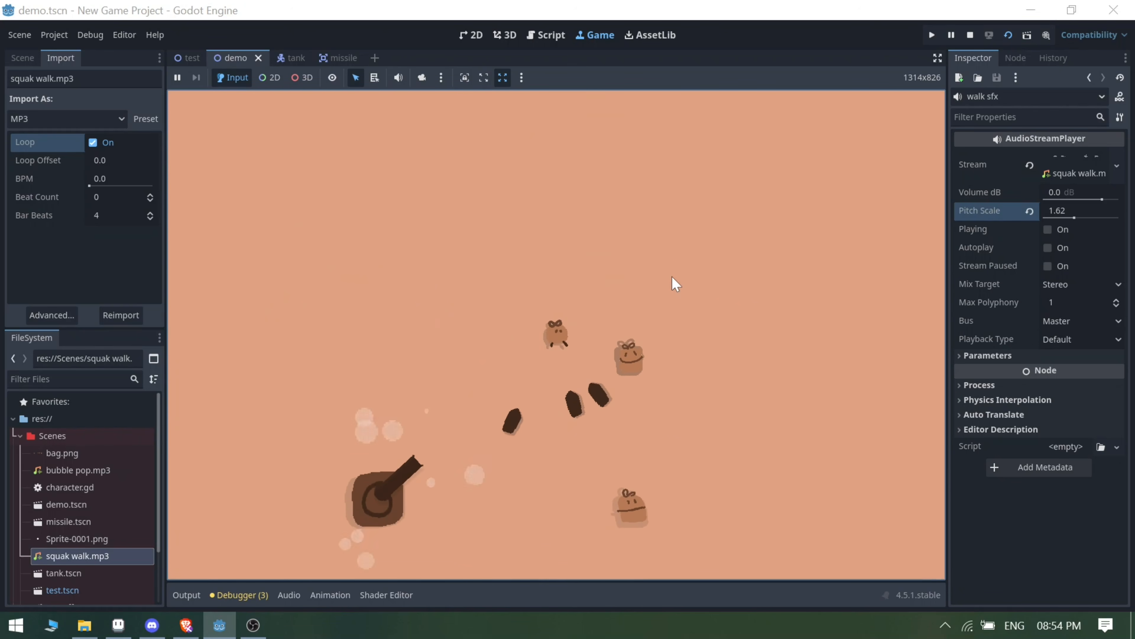
pyautogui.press('Down')
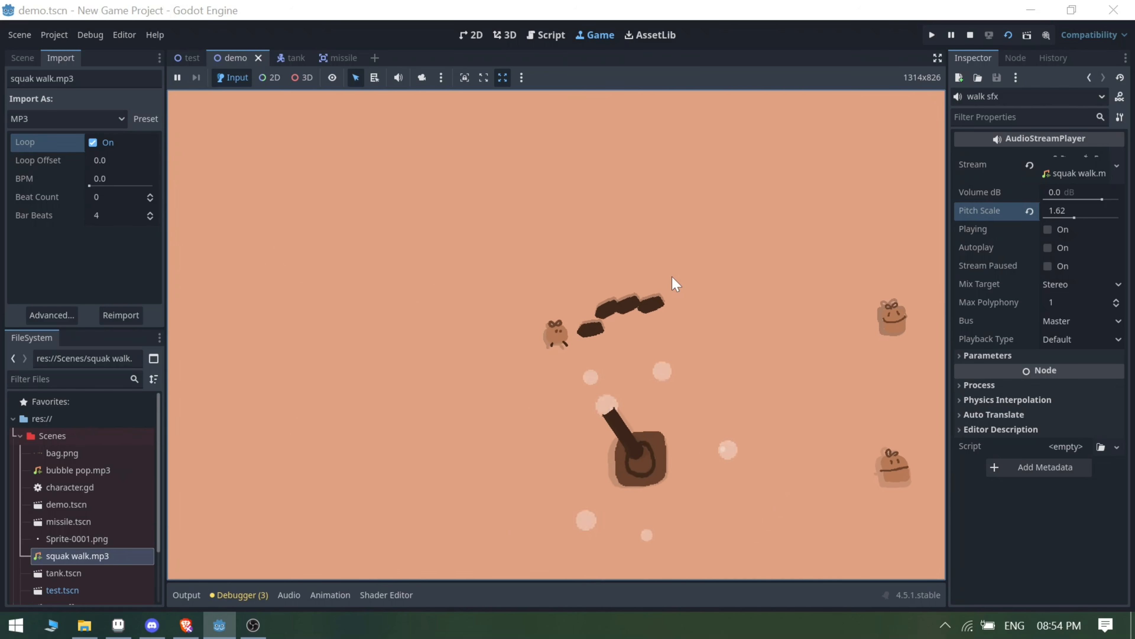
pyautogui.press('Right')
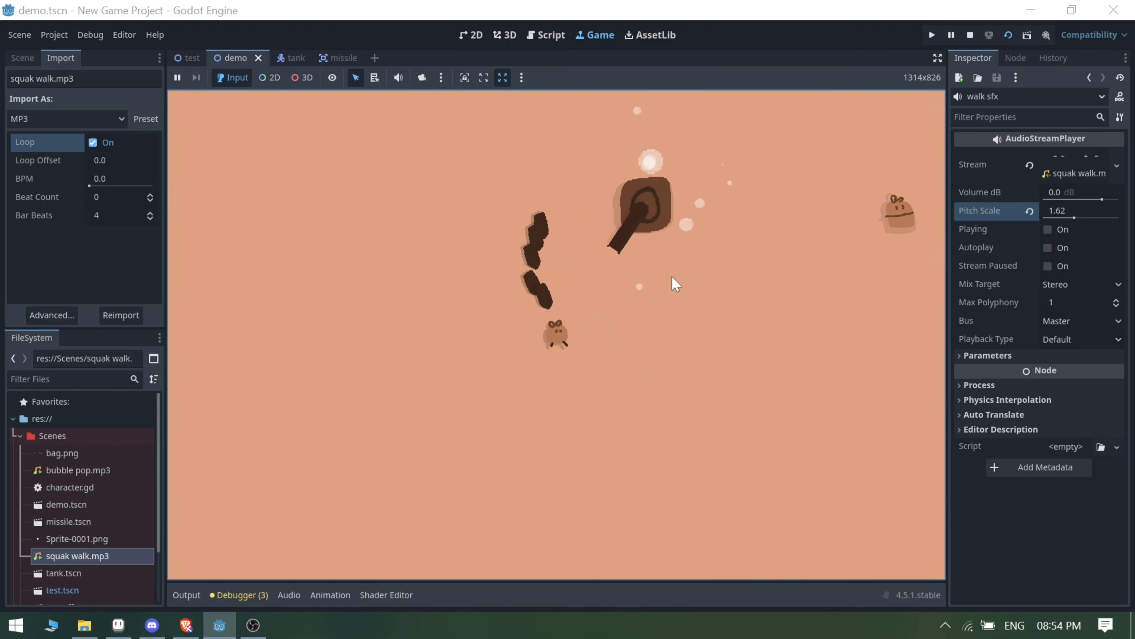
pyautogui.press('Up')
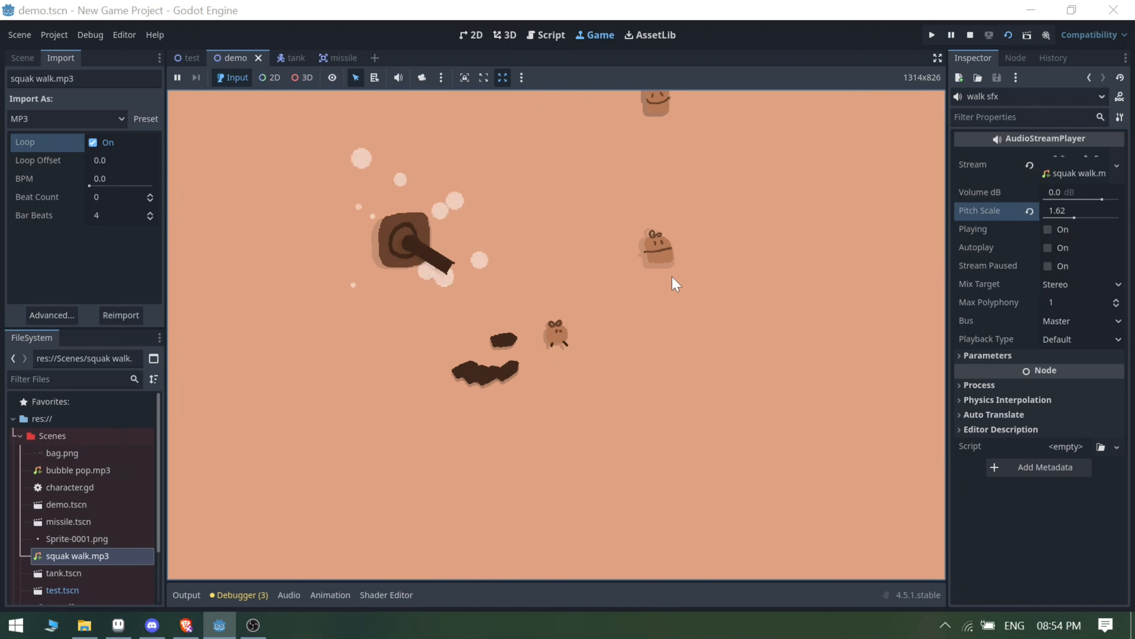
pyautogui.press('Down')
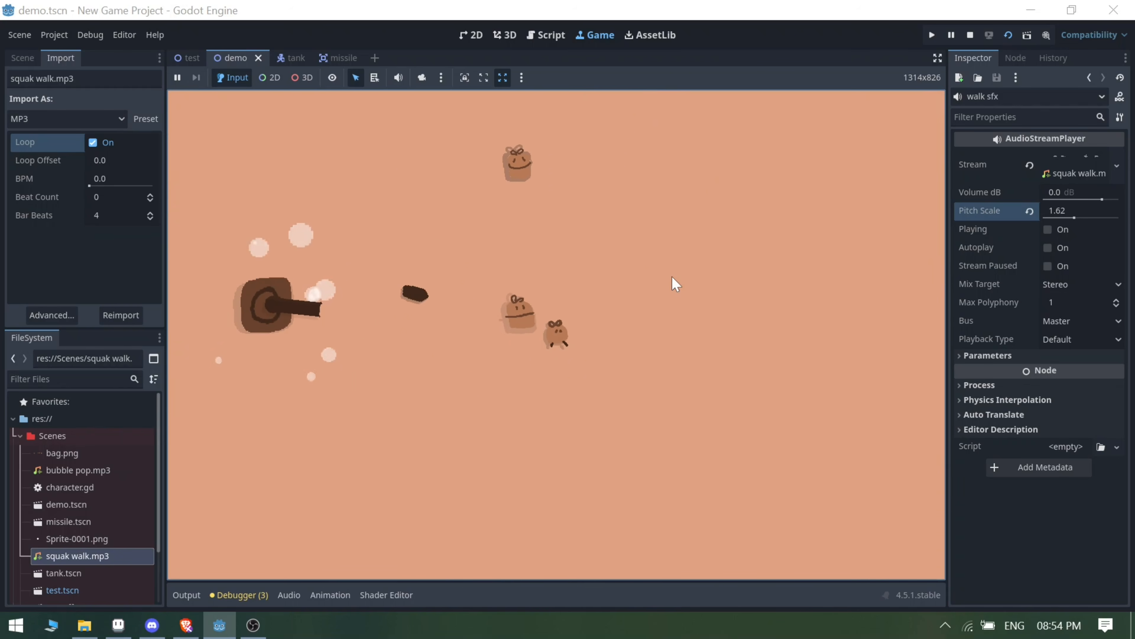
pyautogui.press('Right')
pyautogui.press('Up')
pyautogui.press('Left')
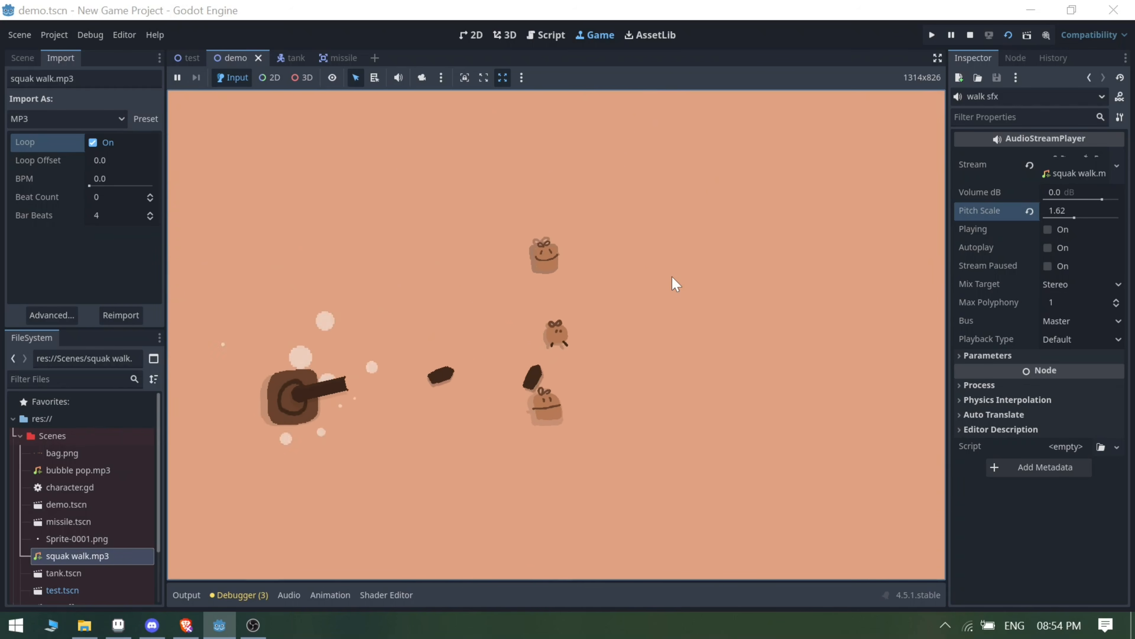
pyautogui.press('Down')
pyautogui.press('Down')
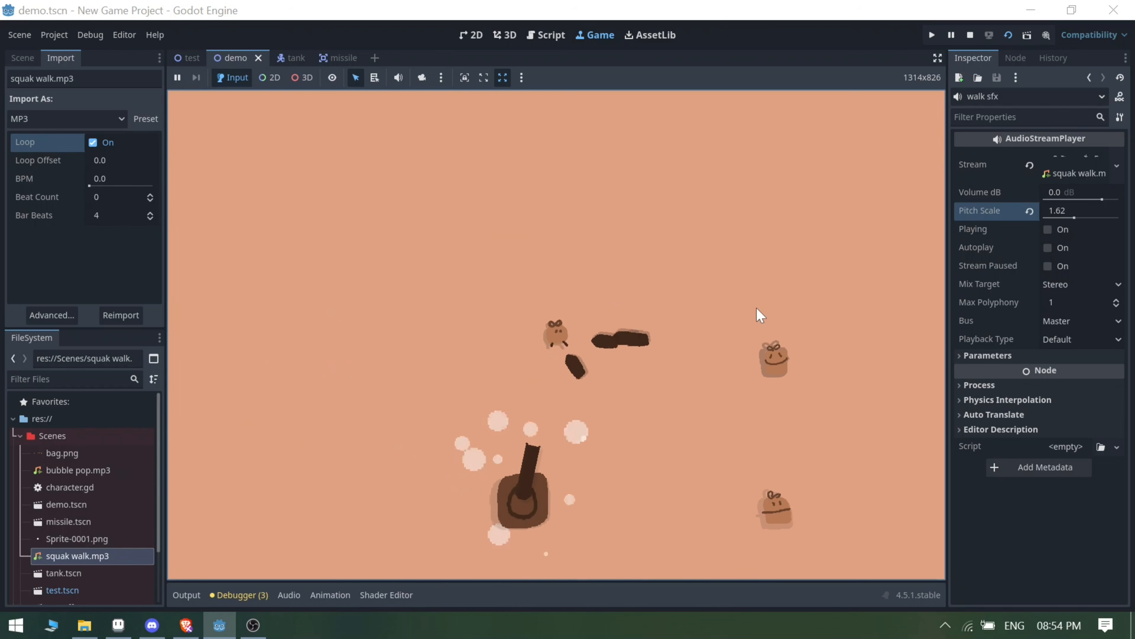
pyautogui.click(761, 629)
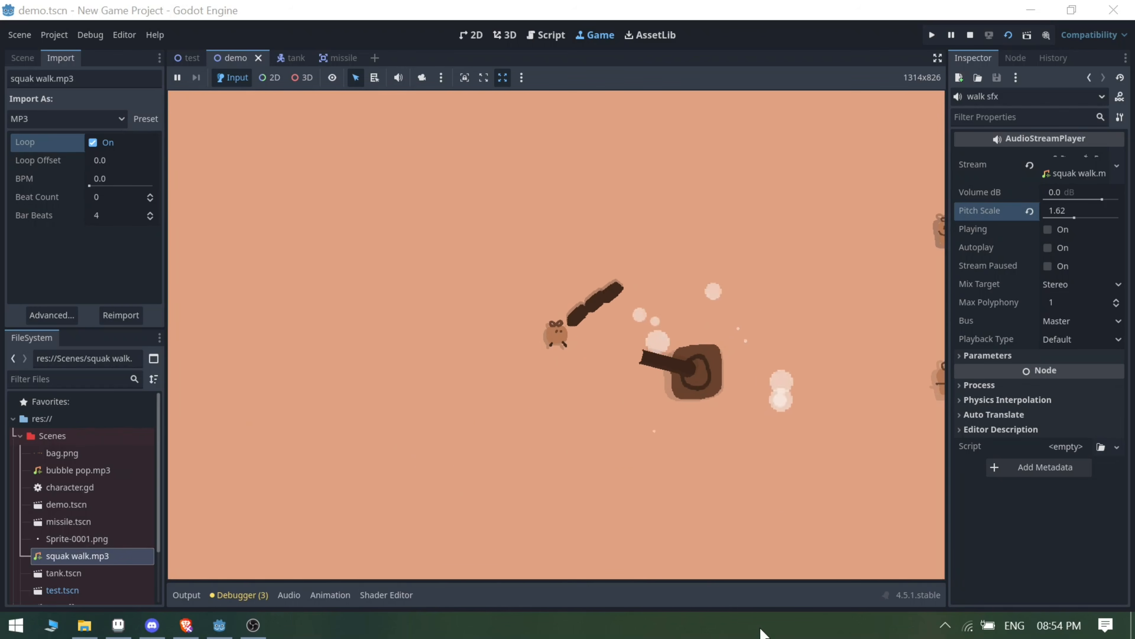